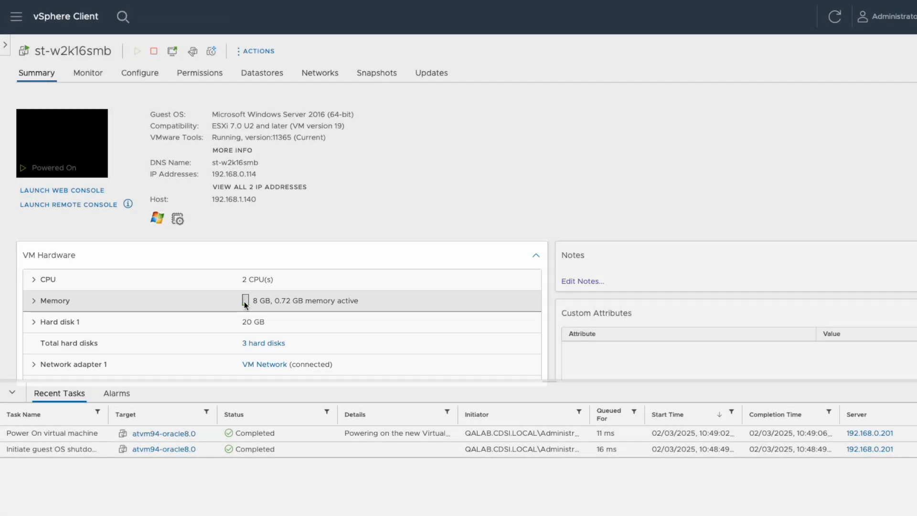
# Step: Confirm st-w2k16smb has three hard disks (20, 1 and 1 GB), then bring up the guest's Device Manager
pyautogui.scroll(-2, 244, 302)
pyautogui.click(227, 223)
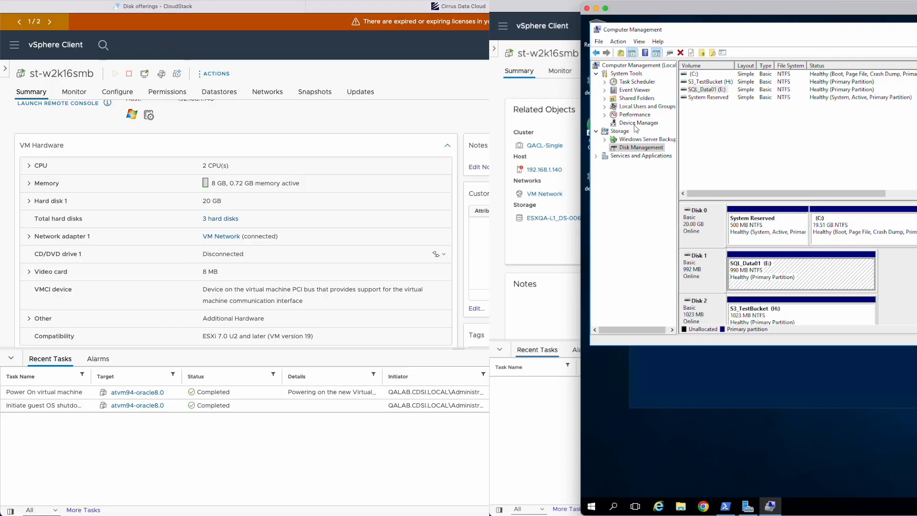
pyautogui.click(684, 123)
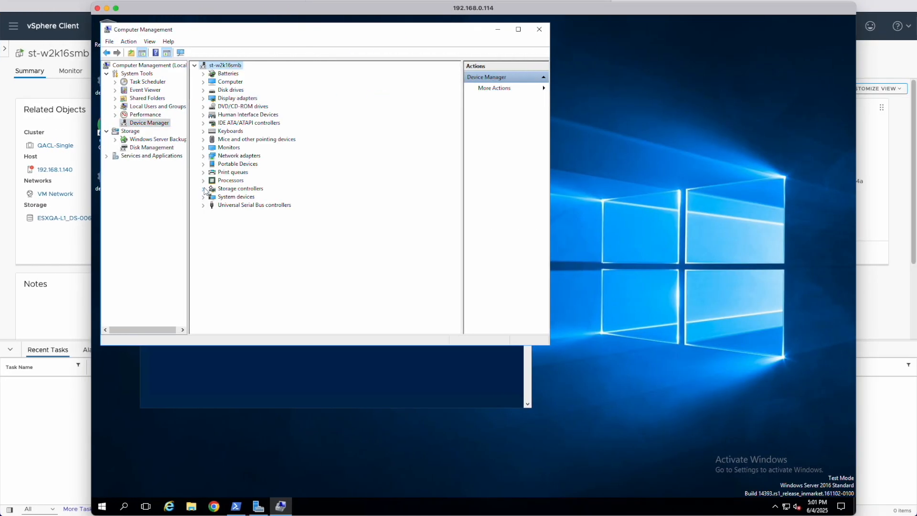
# Step: Expand Storage controllers in the guest's Device Manager
pyautogui.click(203, 188)
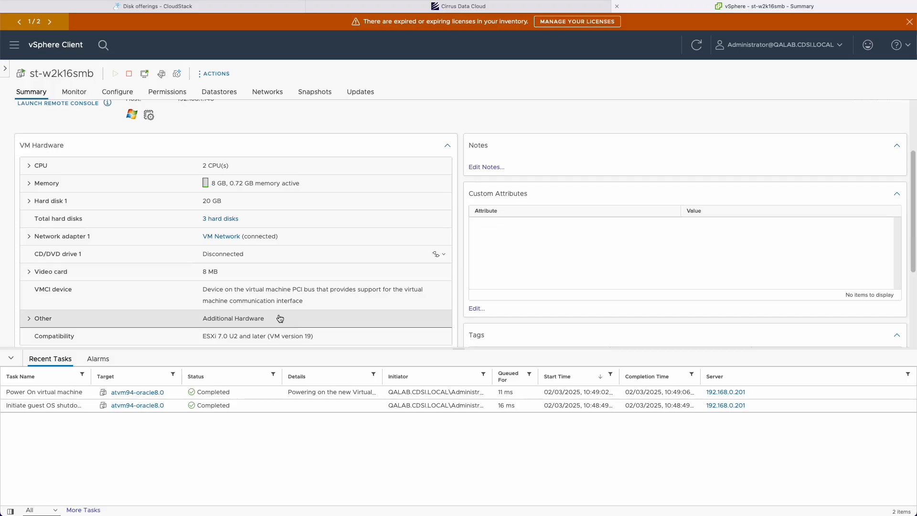
# Step: Check System Information for the Windows Server 2016 OS name, VMware manufacturer and processor
pyautogui.scroll(-5, 278, 317)
pyautogui.scroll(8, 430, 191)
pyautogui.moveTo(916, 28); pyautogui.dragTo(249, 27)
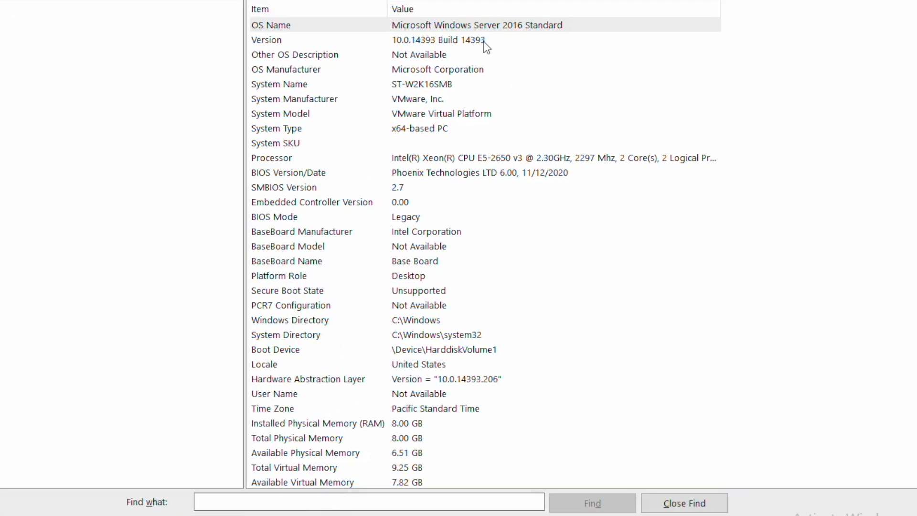
pyautogui.click(483, 40)
pyautogui.click(452, 99)
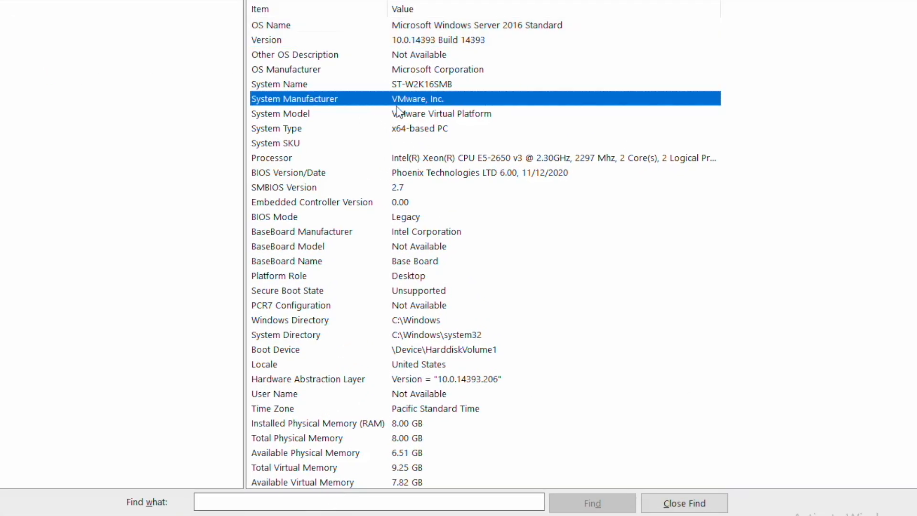
pyautogui.click(449, 160)
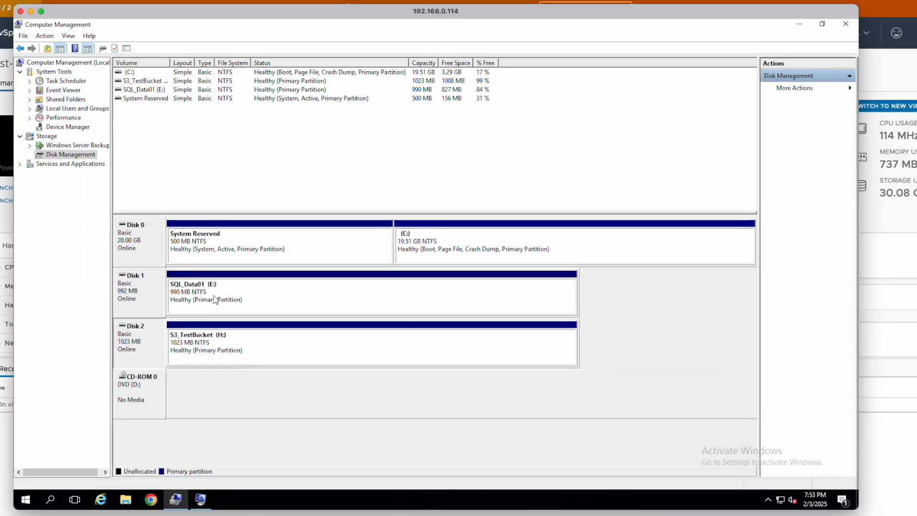
# Step: Inspect the properties of Disk 1 and Disk 2 in Disk Management
pyautogui.rightClick(36, 277)
pyautogui.click(148, 512)
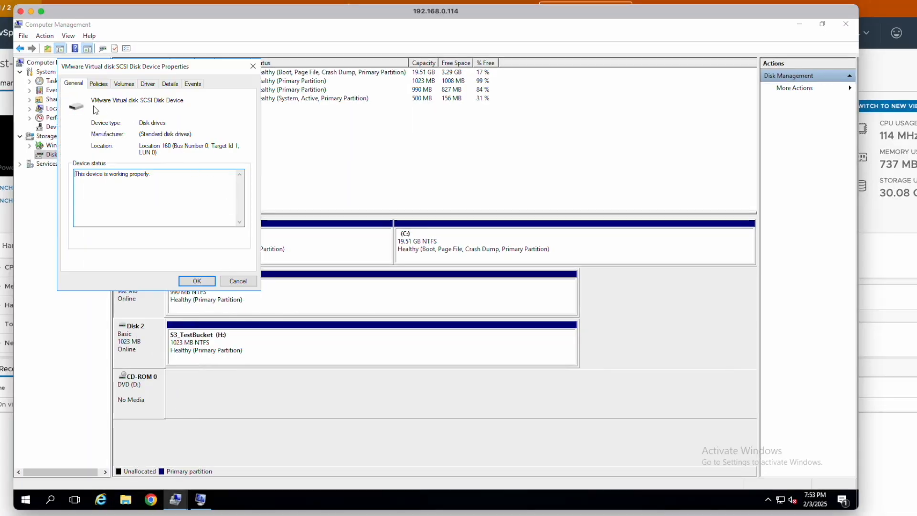
pyautogui.click(196, 281)
pyautogui.rightClick(143, 328)
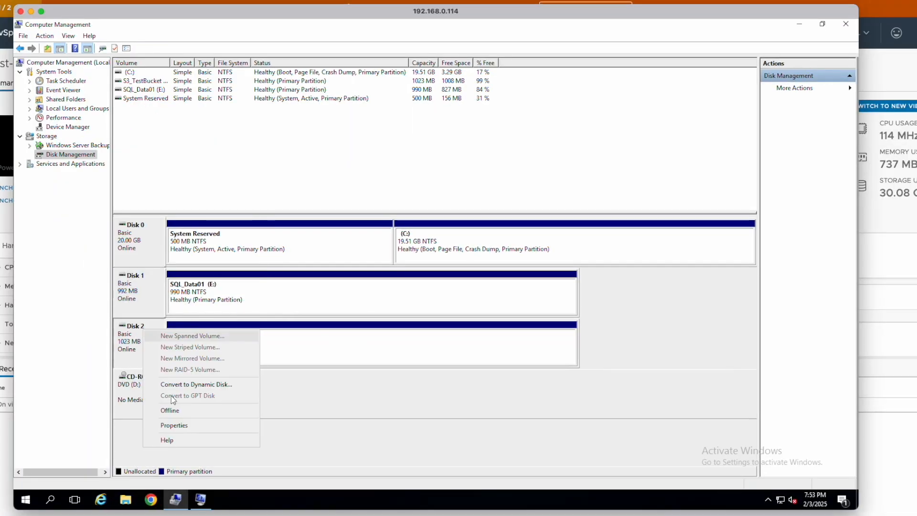
pyautogui.click(163, 421)
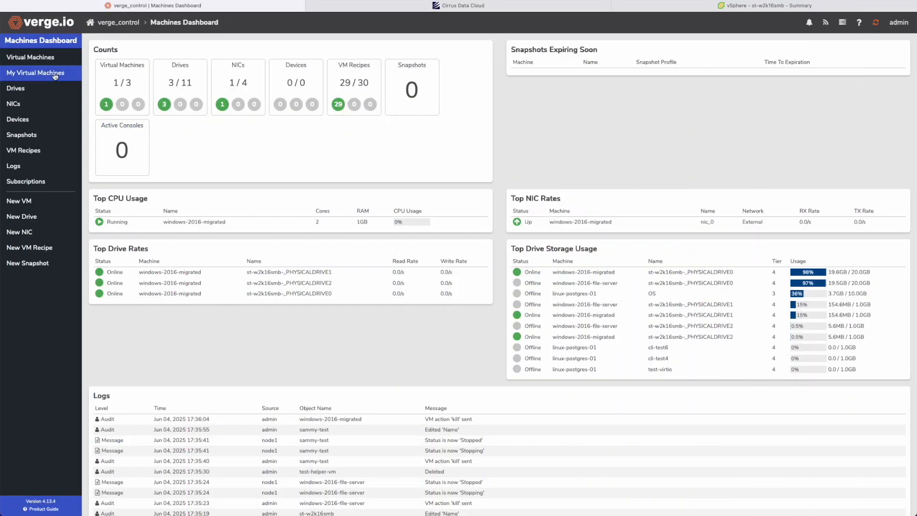
# Step: Review My Virtual Machines in Verge.io, then view the Networks dashboard
pyautogui.click(55, 74)
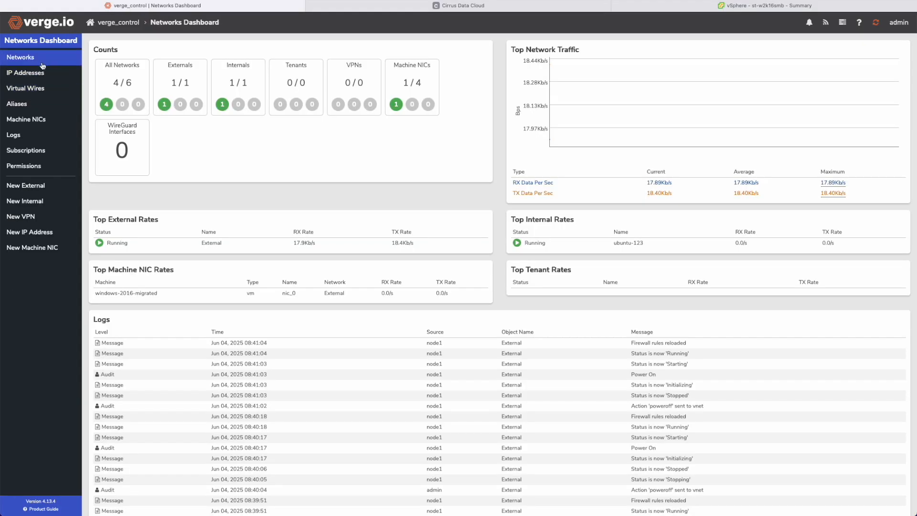
pyautogui.click(42, 60)
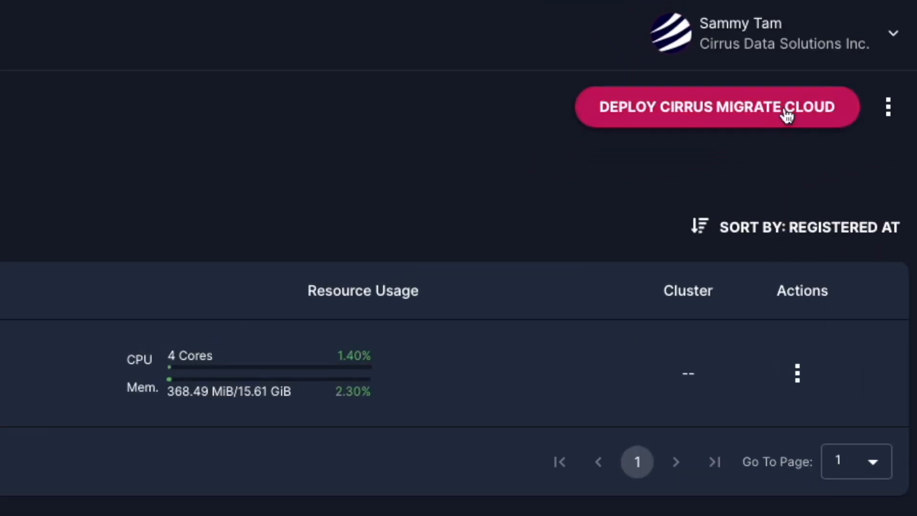
# Step: Copy the Windows iex install command from the Deploy Cirrus Migrate Cloud instructions
pyautogui.click(786, 114)
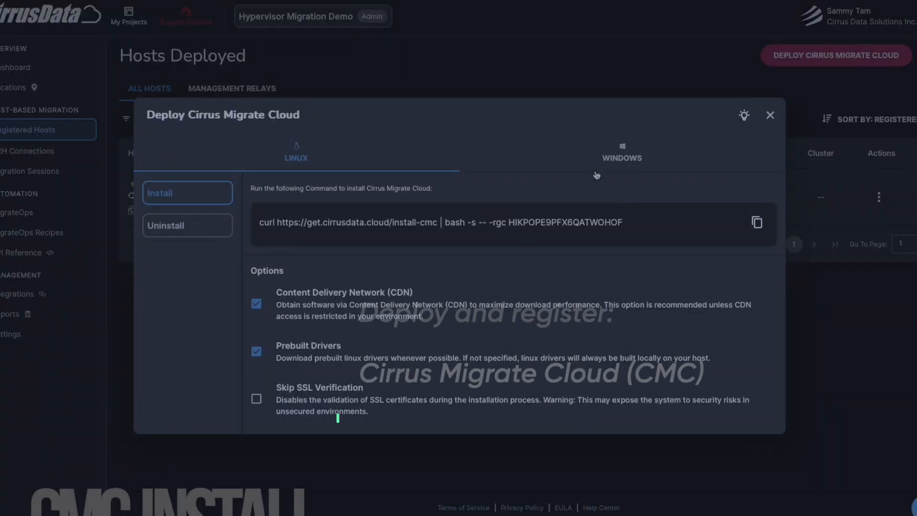
pyautogui.click(622, 153)
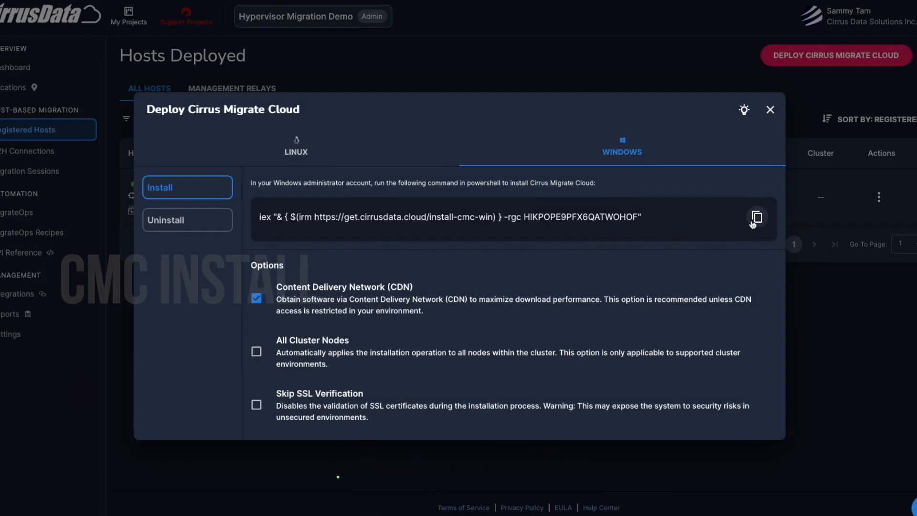
pyautogui.click(756, 217)
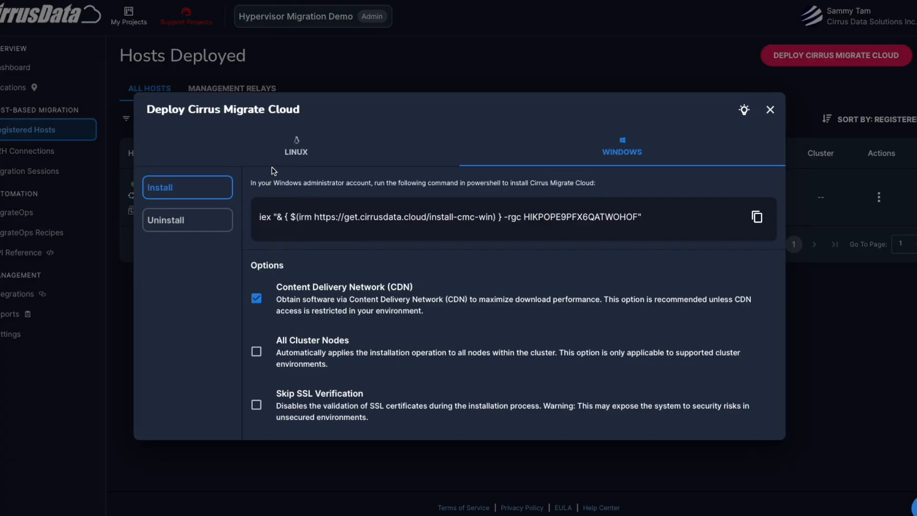
pyautogui.click(661, 170)
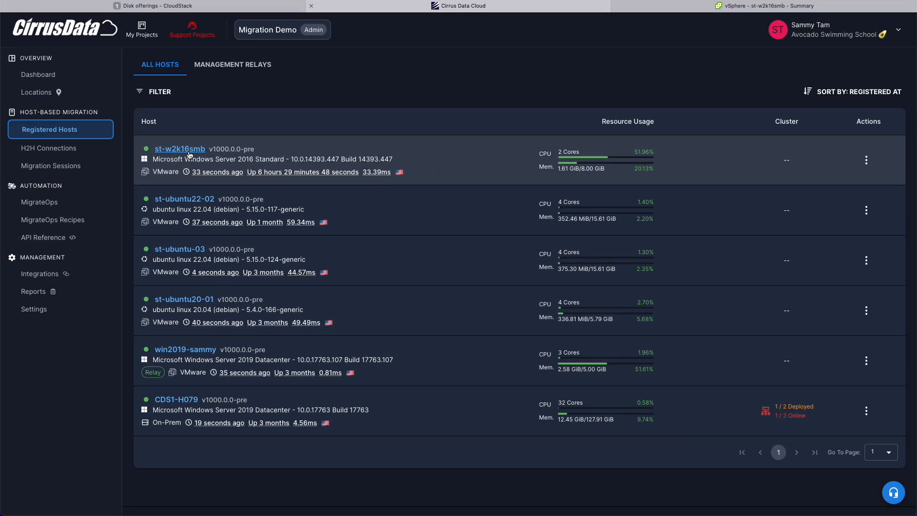
# Step: Match st-w2k16smb's C:, SQL_Data01 and S3_TestBucket storage devices against the guest's Disk 1 properties
pyautogui.click(323, 176)
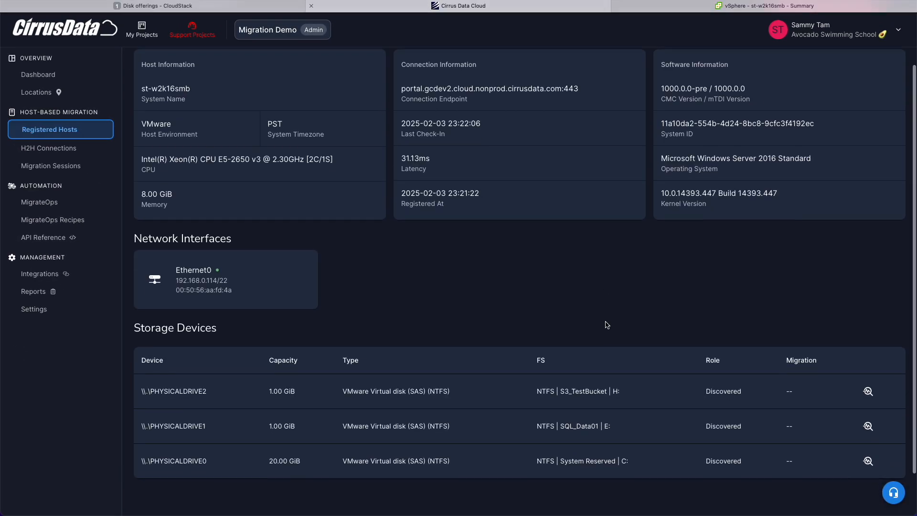
pyautogui.scroll(-2, 607, 323)
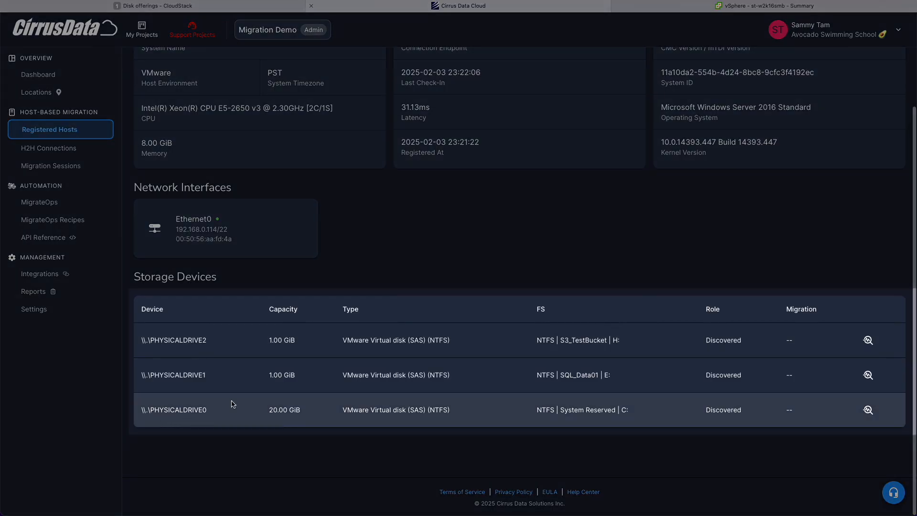
pyautogui.moveTo(534, 411); pyautogui.dragTo(647, 410)
pyautogui.doubleClick(579, 375)
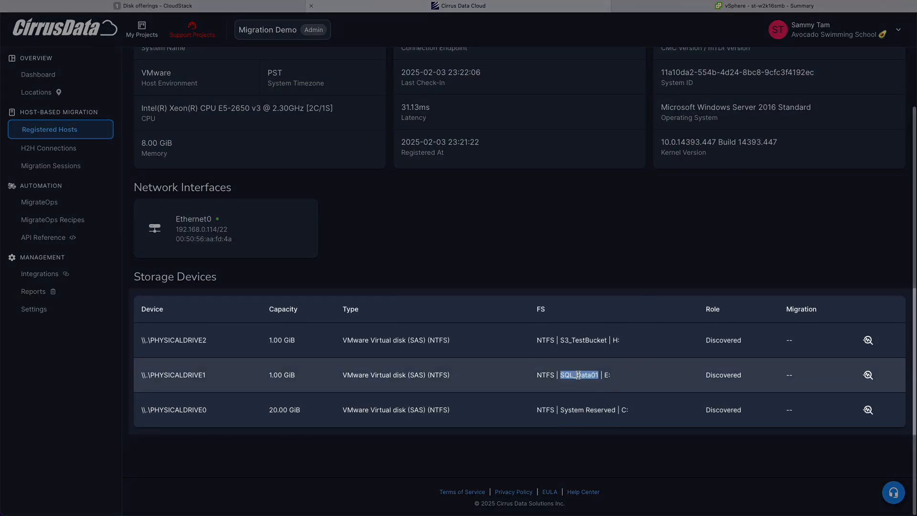
pyautogui.click(590, 337)
pyautogui.doubleClick(589, 337)
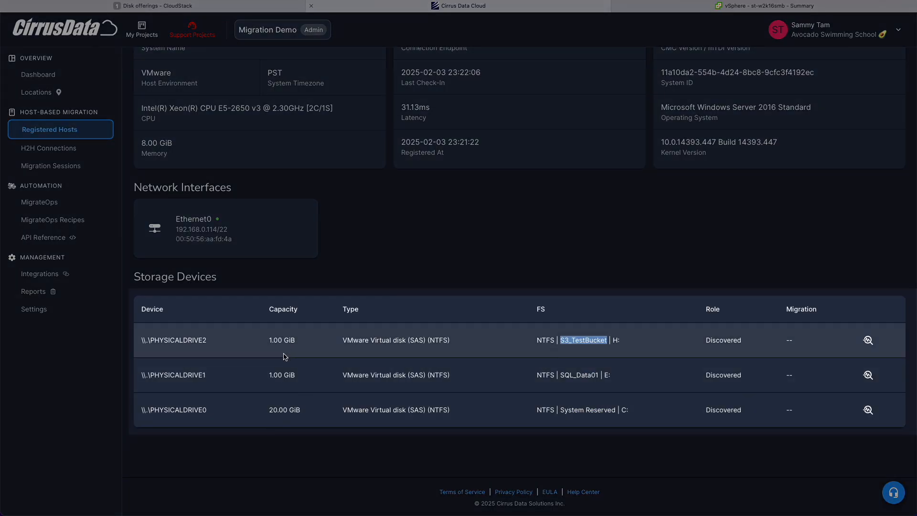
pyautogui.click(367, 397)
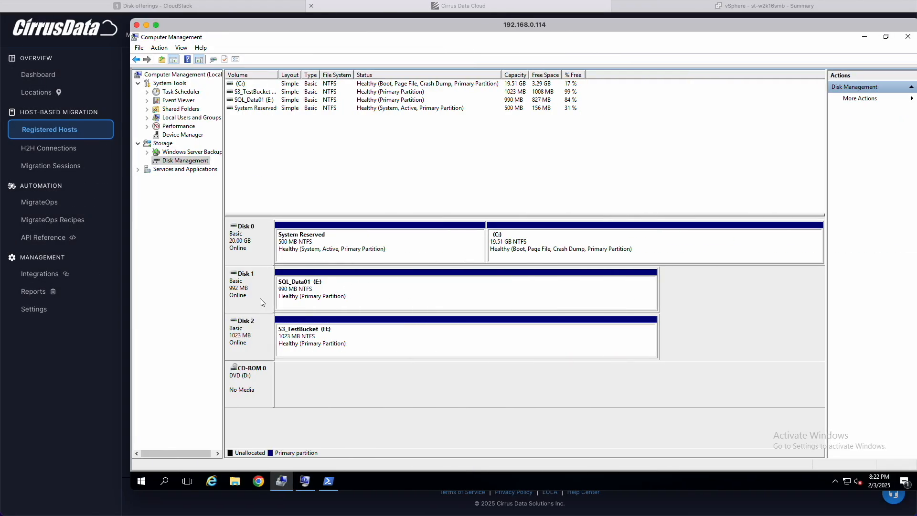
pyautogui.rightClick(260, 298)
pyautogui.click(286, 387)
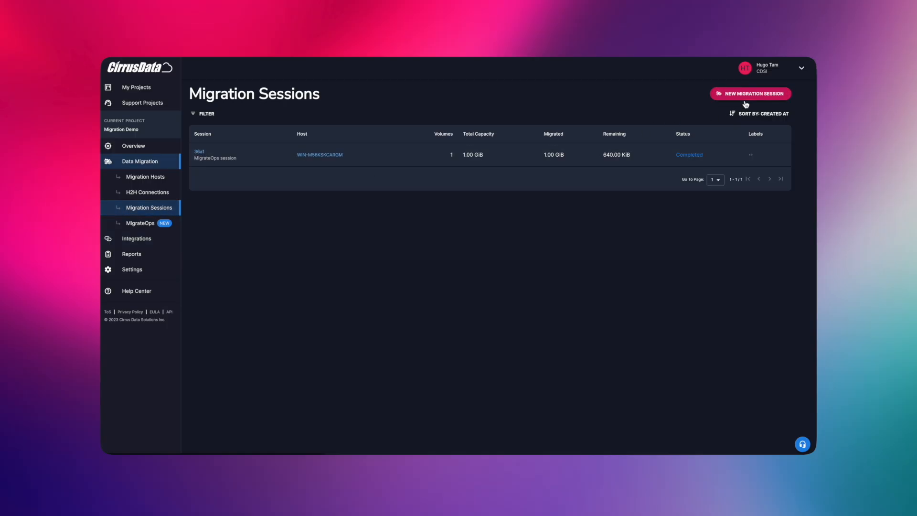
# Step: Start a new migration session choosing to migrate data volumes only
pyautogui.click(746, 95)
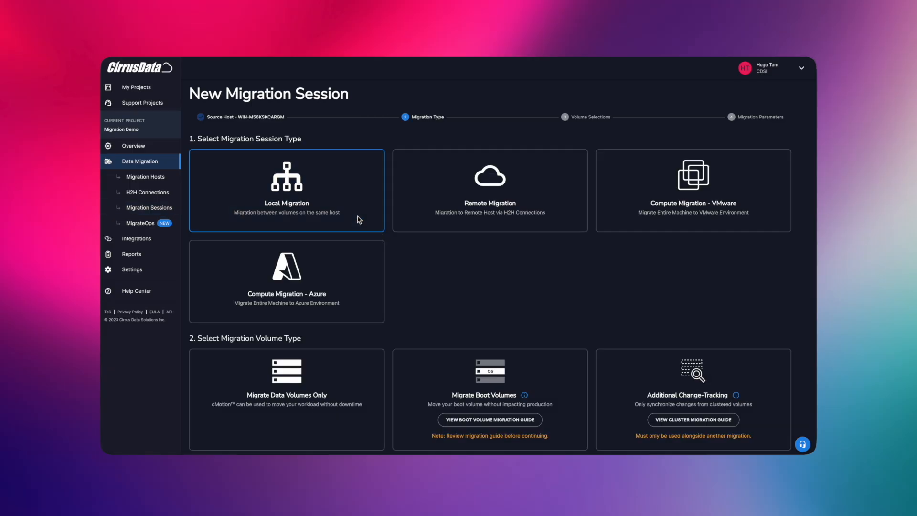
pyautogui.click(344, 375)
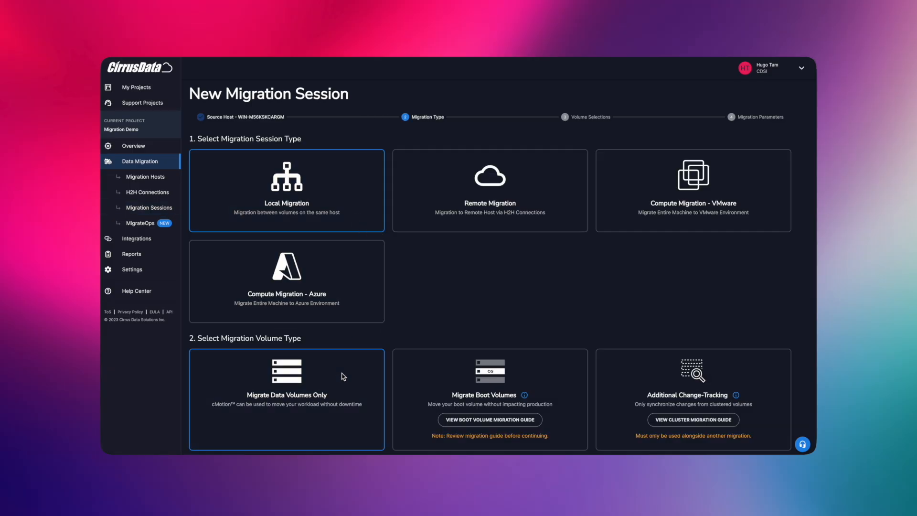
pyautogui.scroll(-2, 343, 376)
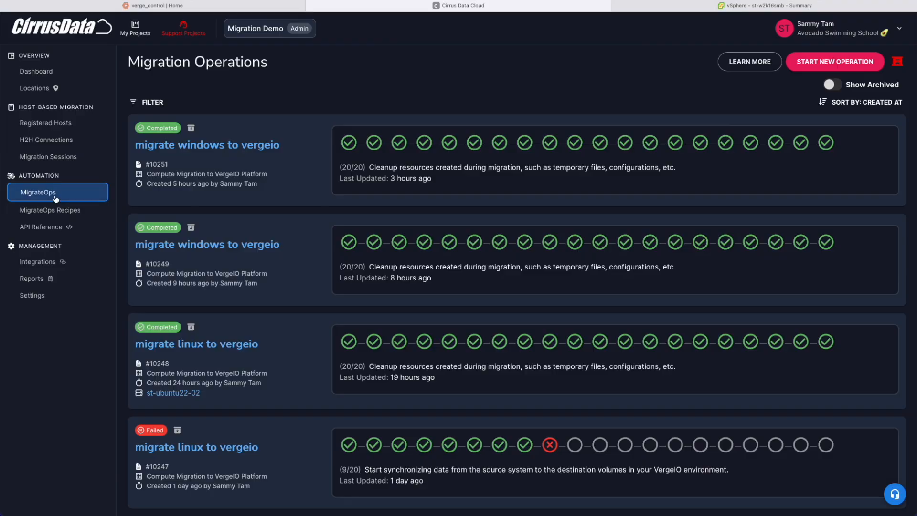
# Step: View the reference for the Compute Migration to VergeIO Platform recipe
pyautogui.click(51, 209)
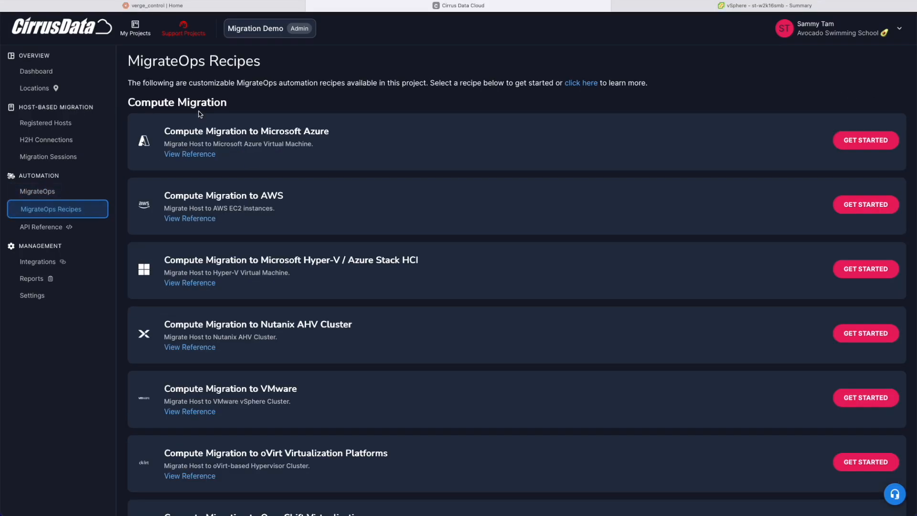
pyautogui.scroll(-5, 211, 211)
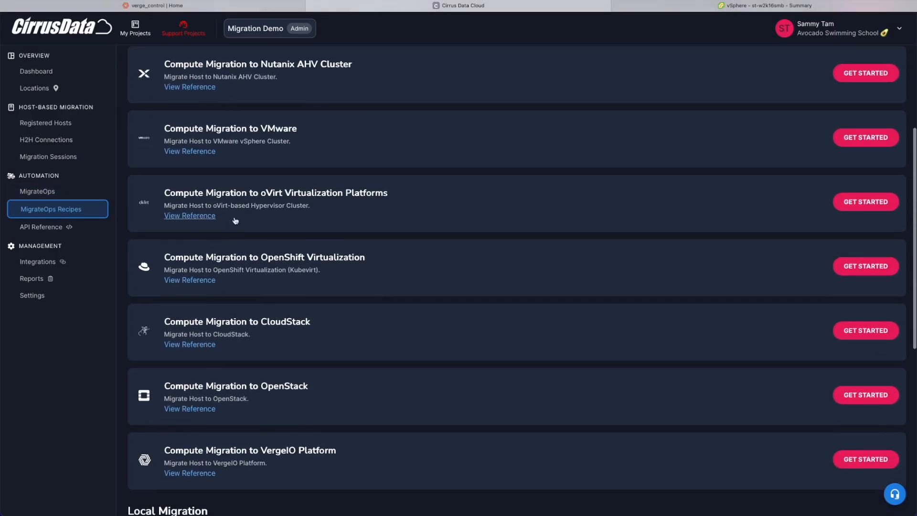
pyautogui.scroll(-7, 235, 220)
pyautogui.scroll(2, 206, 186)
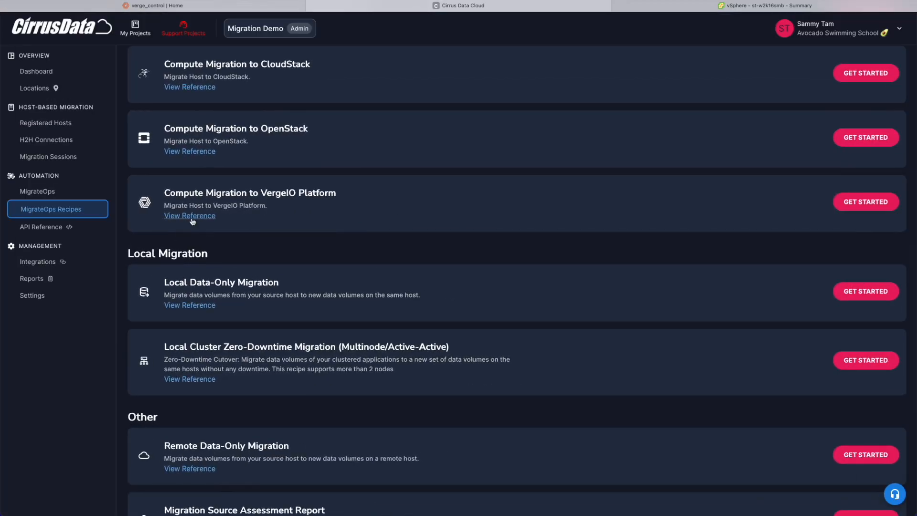
pyautogui.click(168, 227)
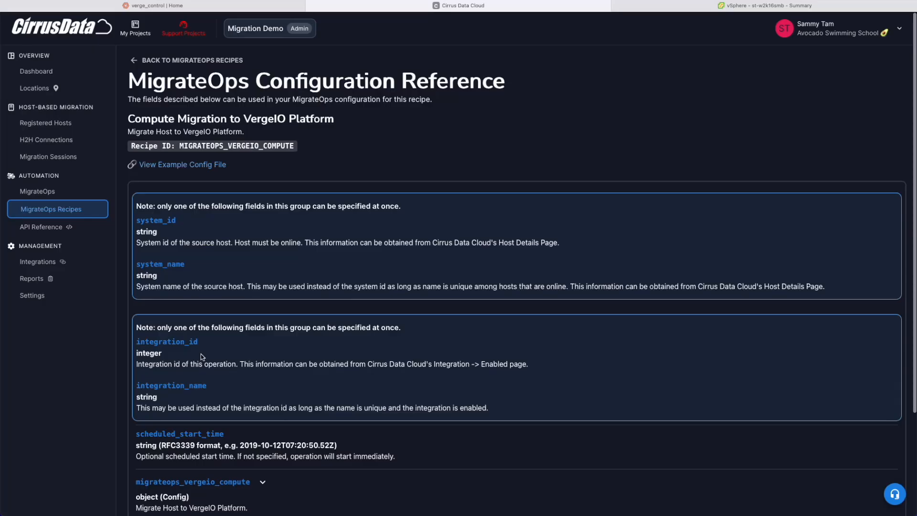
# Step: Expand the recipe's compute settings and read the default VM name and CPU core sizing notes
pyautogui.scroll(-10, 201, 357)
pyautogui.click(182, 211)
pyautogui.scroll(-2, 200, 326)
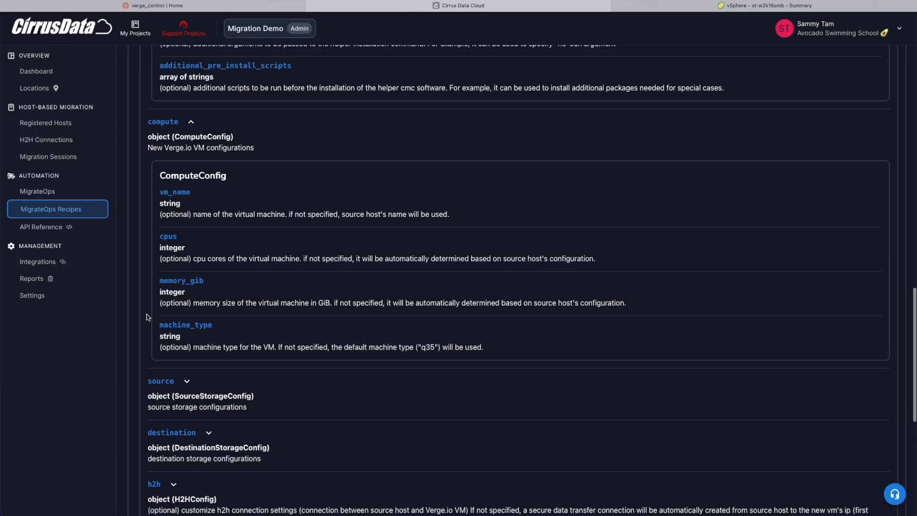
pyautogui.scroll(5, 154, 301)
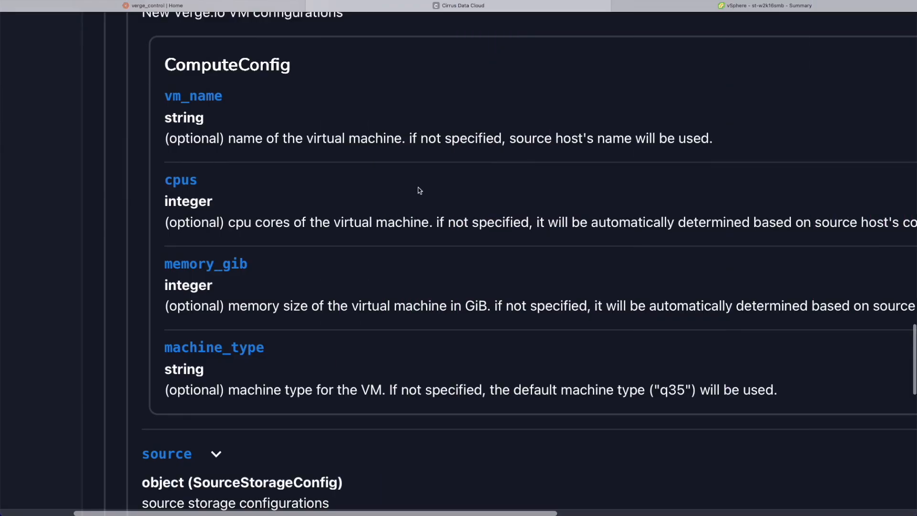
pyautogui.moveTo(408, 138); pyautogui.dragTo(704, 139)
pyautogui.click(705, 138)
pyautogui.hscroll(5, 364, 218)
pyautogui.moveTo(348, 222); pyautogui.dragTo(740, 227)
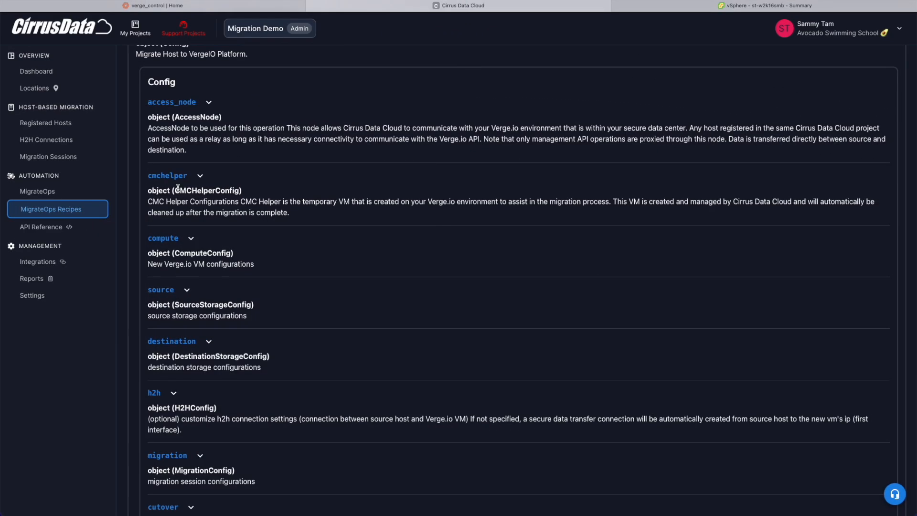
# Step: Expand the cmchelper settings to find the required helper image and prepare an upload from URL
pyautogui.click(174, 177)
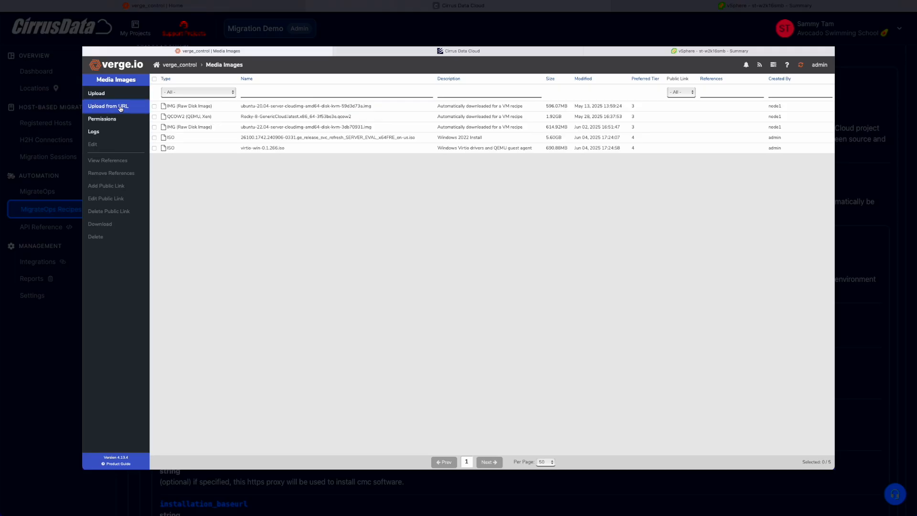
pyautogui.click(121, 106)
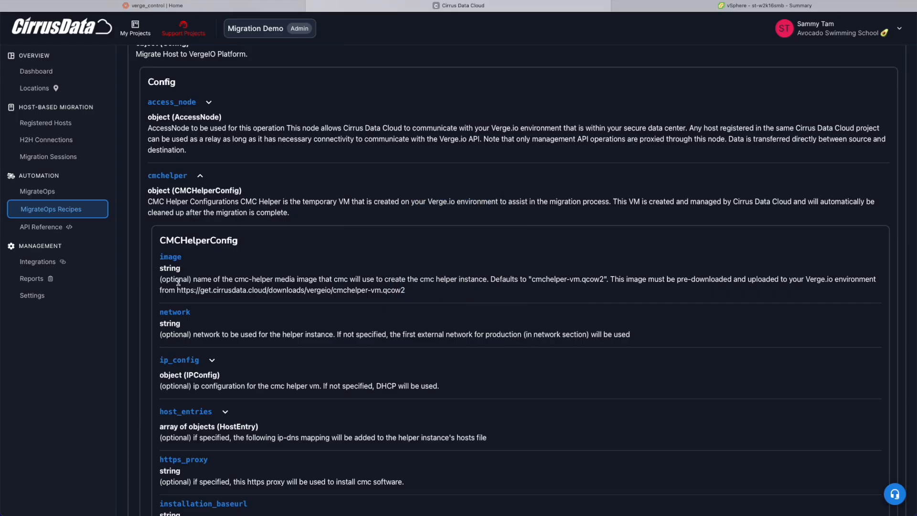
pyautogui.scroll(-2, 180, 282)
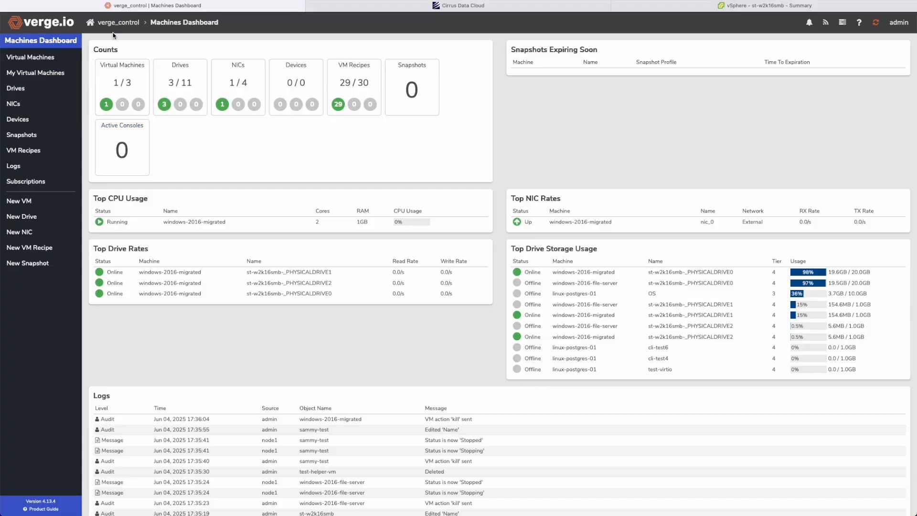
# Step: Upload cmchelper-vm.qcow2 to Verge.io Media Images from the pasted Cirrus Data download URL
pyautogui.click(119, 23)
pyautogui.click(43, 122)
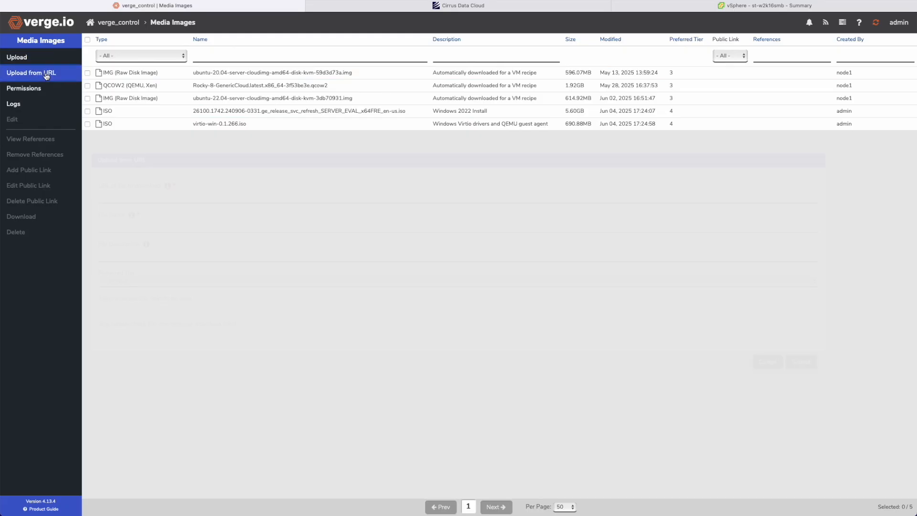
pyautogui.click(48, 73)
pyautogui.press('super+Tab')
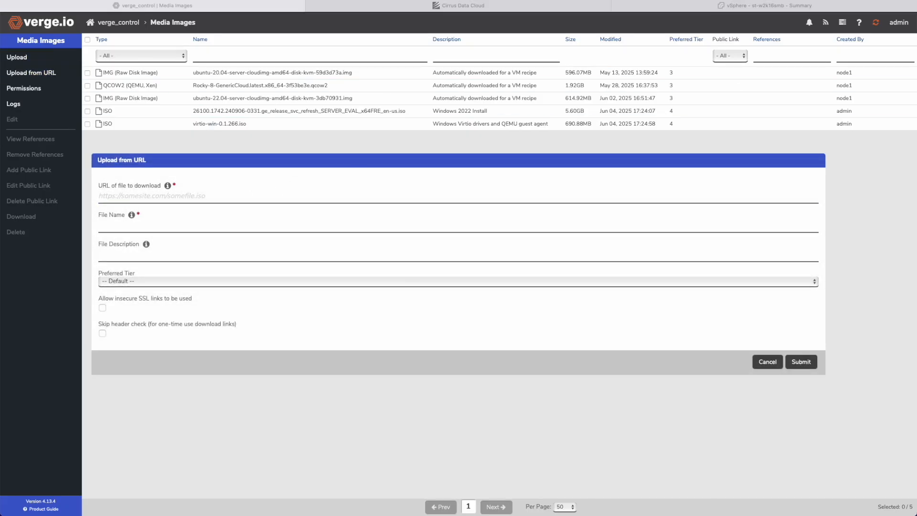
pyautogui.click(433, 201)
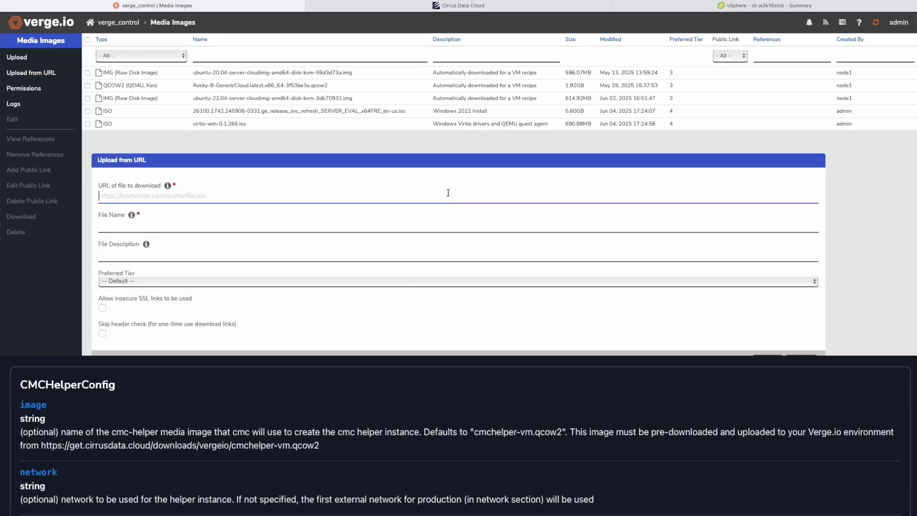
pyautogui.write('https://get.cirrusdata.cloud/downloads/vergeio/cmchelper-vm.qcow2')
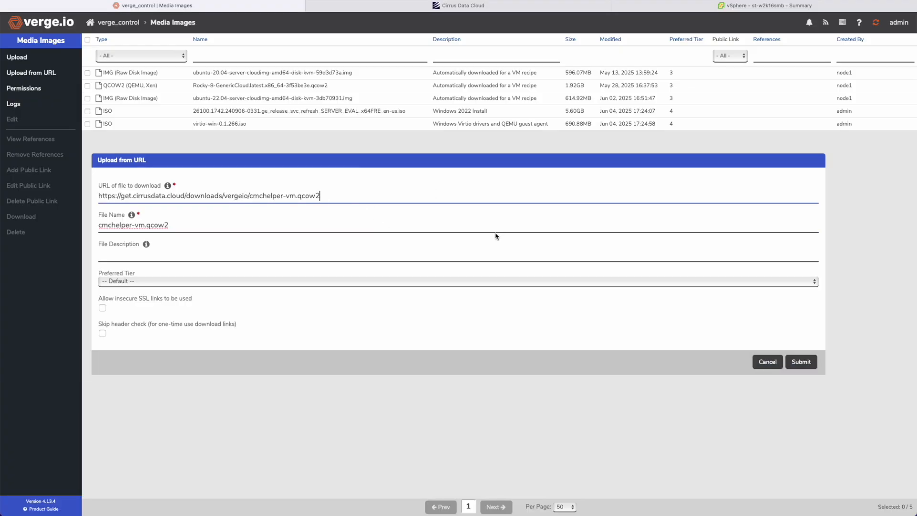
pyautogui.click(805, 367)
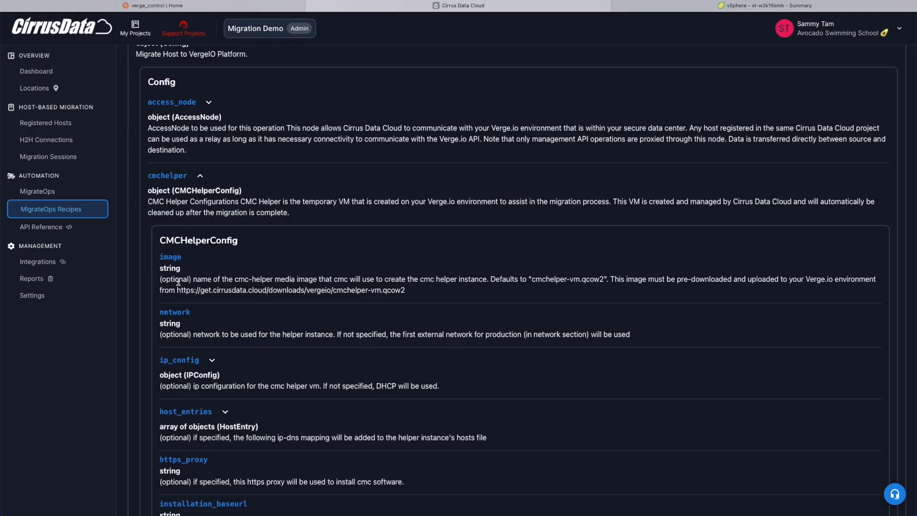
# Step: Expand the helper's ip_config options and highlight the use_static_ip and address fields
pyautogui.scroll(-2, 178, 282)
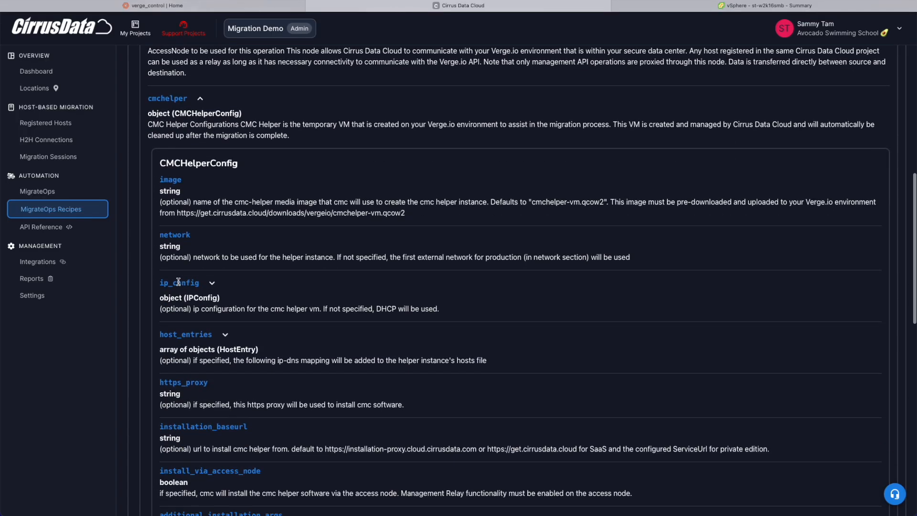
pyautogui.click(184, 285)
pyautogui.scroll(-3, 184, 287)
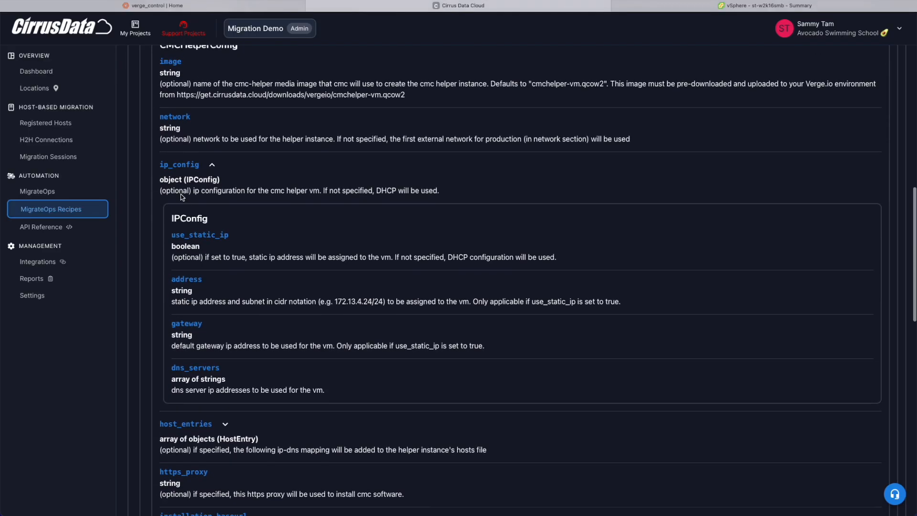
pyautogui.moveTo(172, 238); pyautogui.dragTo(251, 235)
pyautogui.click(250, 236)
pyautogui.doubleClick(191, 281)
pyautogui.click(192, 329)
pyautogui.doubleClick(191, 164)
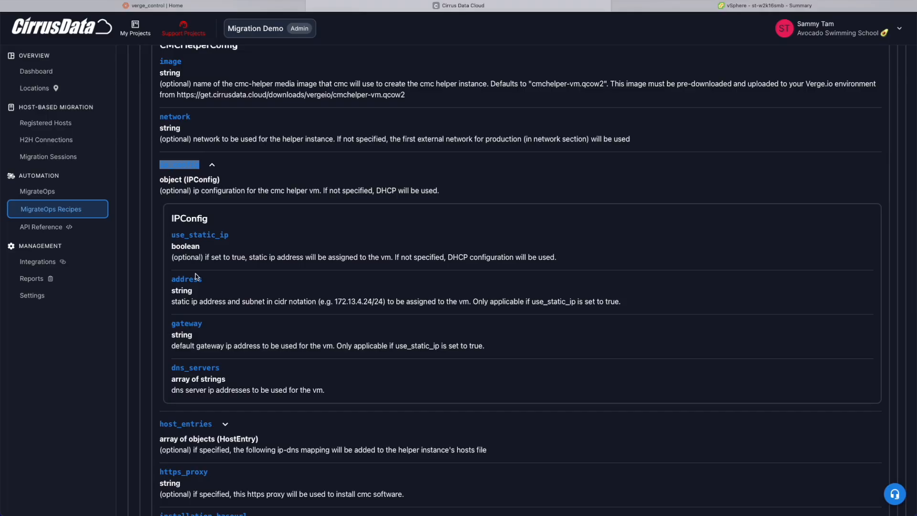
pyautogui.scroll(-10, 196, 277)
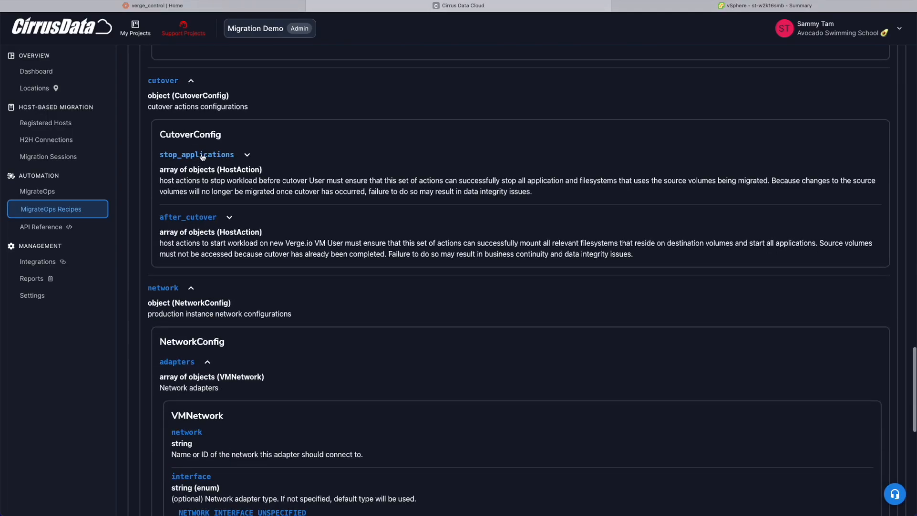
# Step: Expand after_cutover host actions and review the os_shell action details
pyautogui.click(186, 217)
pyautogui.scroll(-5, 199, 239)
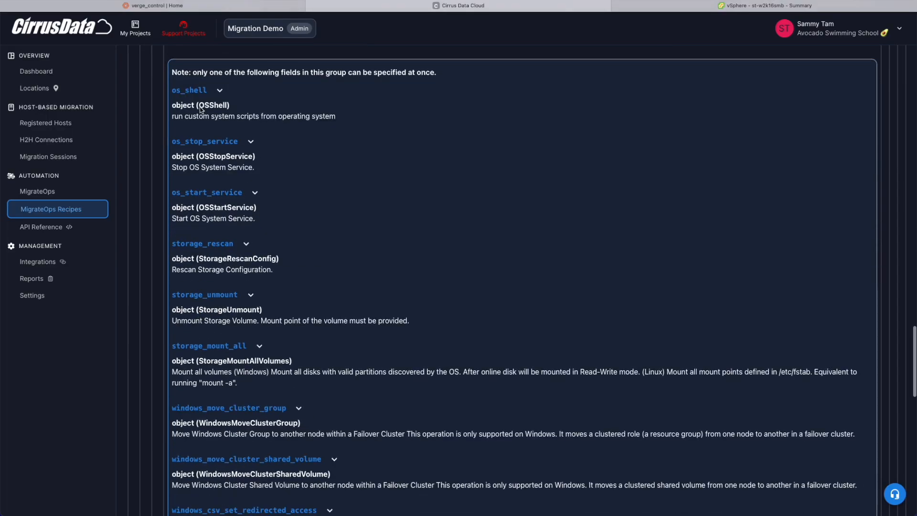
pyautogui.scroll(-3, 208, 246)
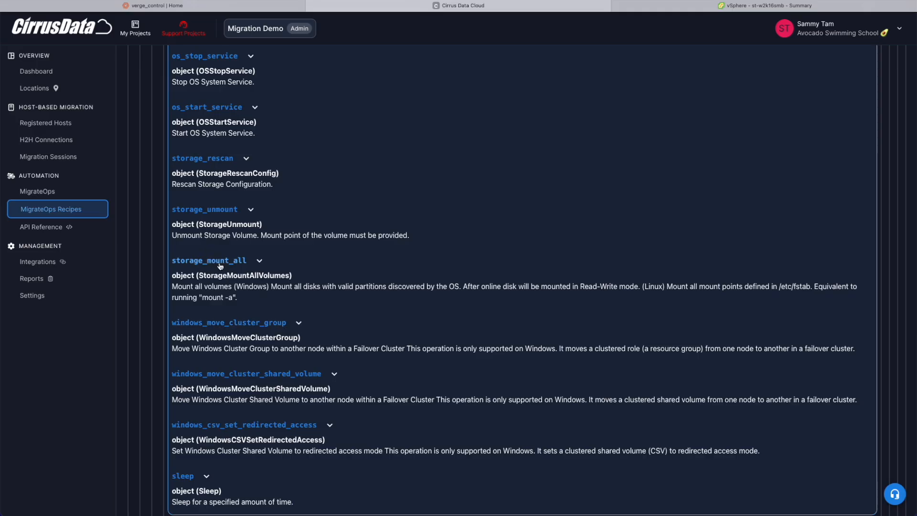
pyautogui.scroll(-2, 225, 203)
pyautogui.scroll(1, 224, 204)
pyautogui.scroll(1, 222, 203)
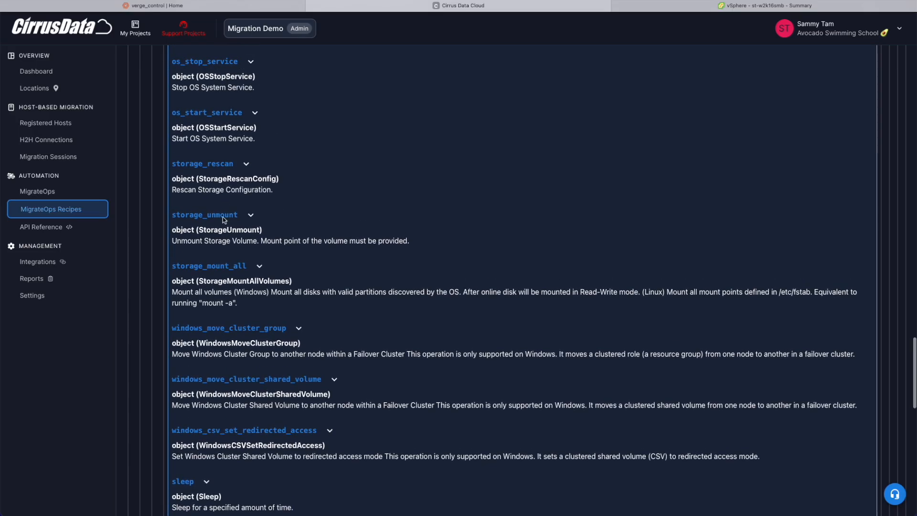
pyautogui.scroll(3, 227, 301)
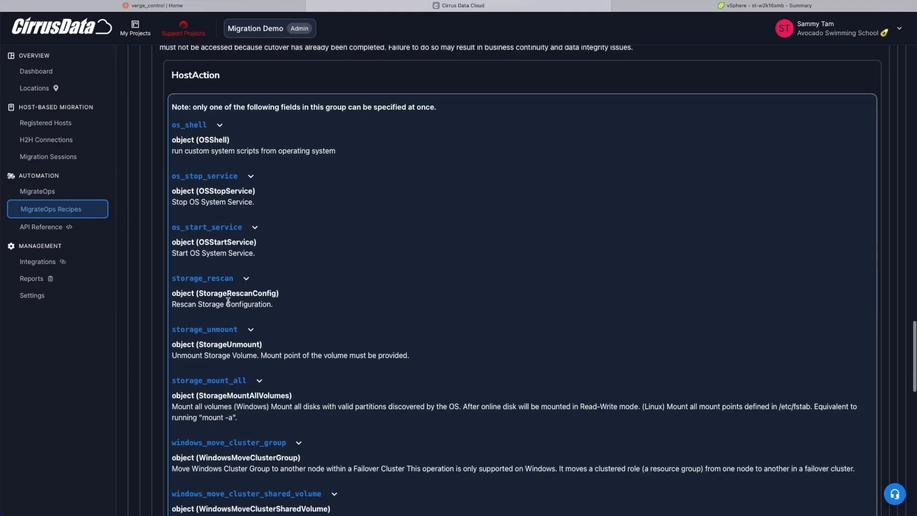
pyautogui.click(203, 125)
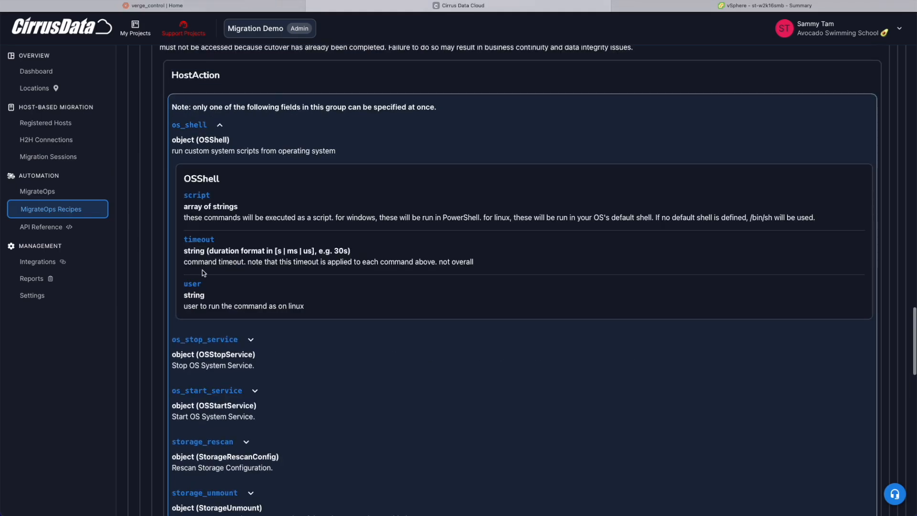
pyautogui.click(206, 125)
pyautogui.scroll(10, 205, 187)
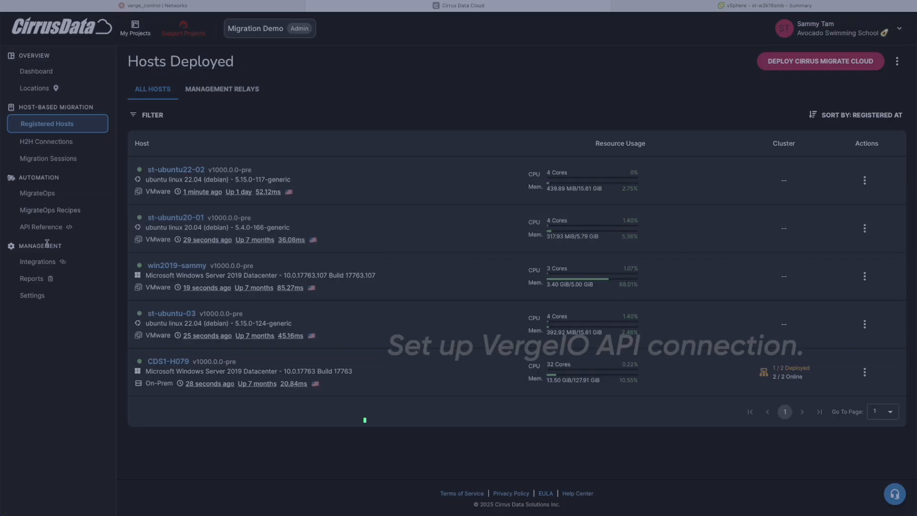
pyautogui.click(45, 261)
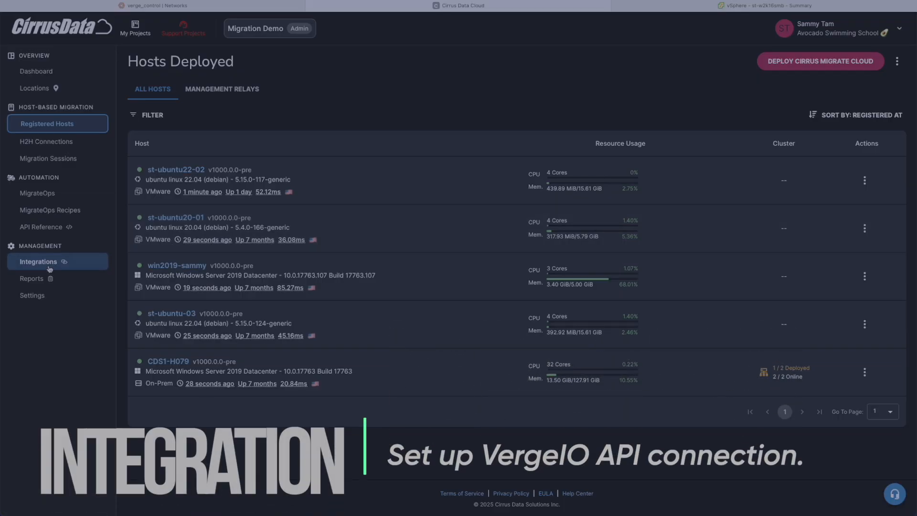
# Step: Start a new VergeIO integration and name it test-vergeio
pyautogui.scroll(-15, 295, 268)
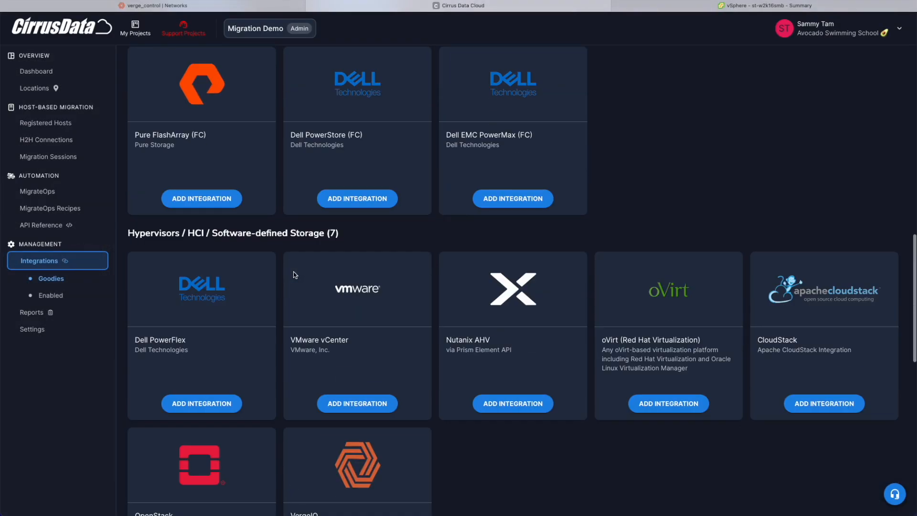
pyautogui.scroll(-5, 294, 274)
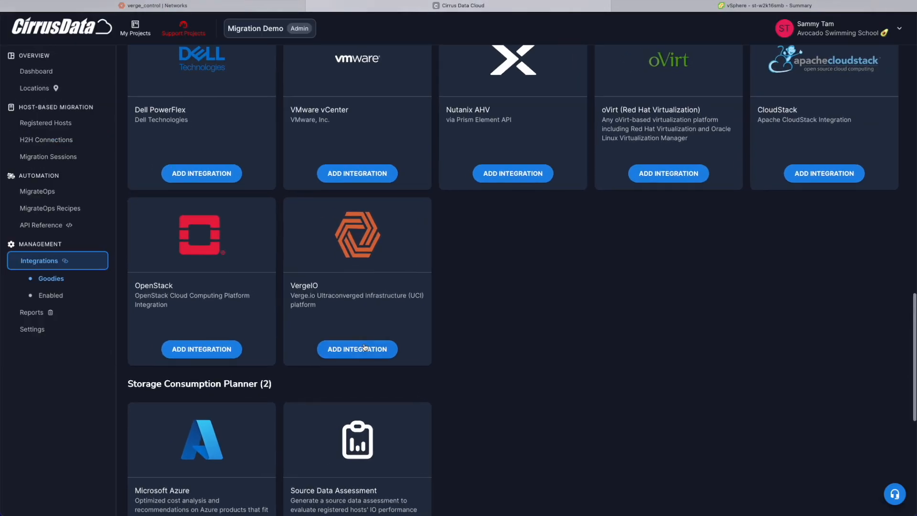
pyautogui.click(365, 347)
pyautogui.click(407, 133)
pyautogui.write('test-vergeio')
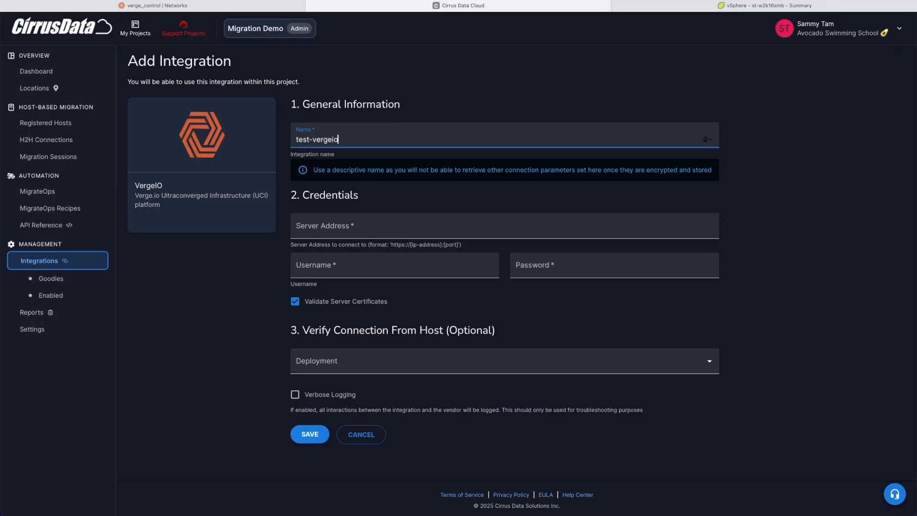
pyautogui.press('Tab')
pyautogui.write('https://172.28.3.121')
pyautogui.press('Tab')
pyautogui.write('admin')
pyautogui.press('Tab')
pyautogui.write('********')
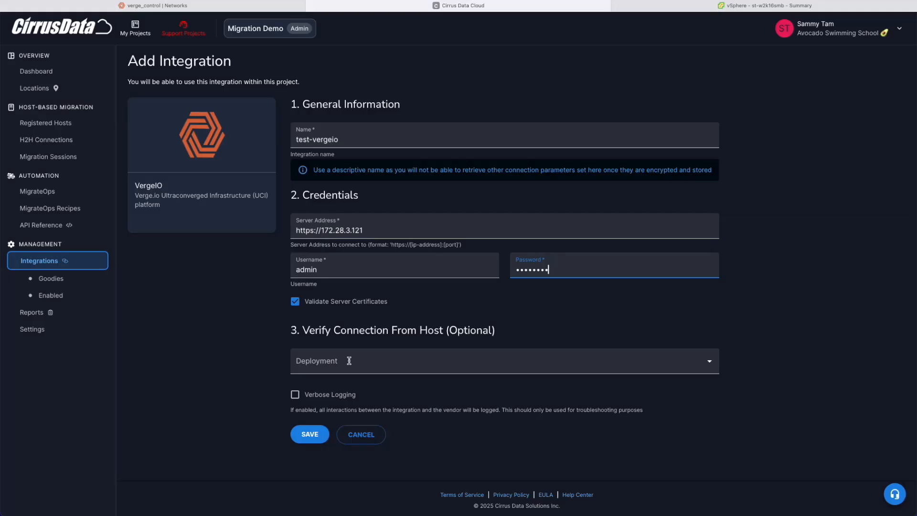
pyautogui.click(309, 435)
pyautogui.scroll(-10, 717, 191)
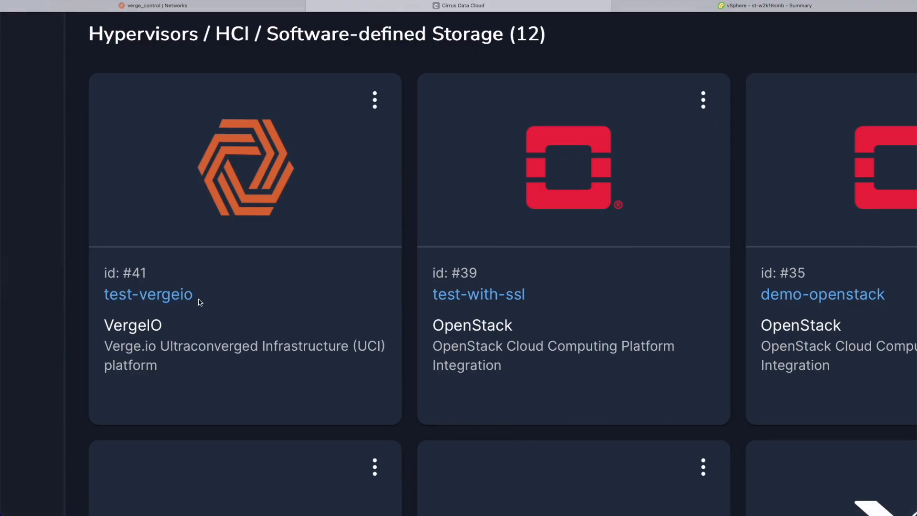
# Step: Copy the test-vergeio name, open host st-w2k16smb, and start a new operation to view recipe config fields
pyautogui.moveTo(191, 295); pyautogui.dragTo(104, 296)
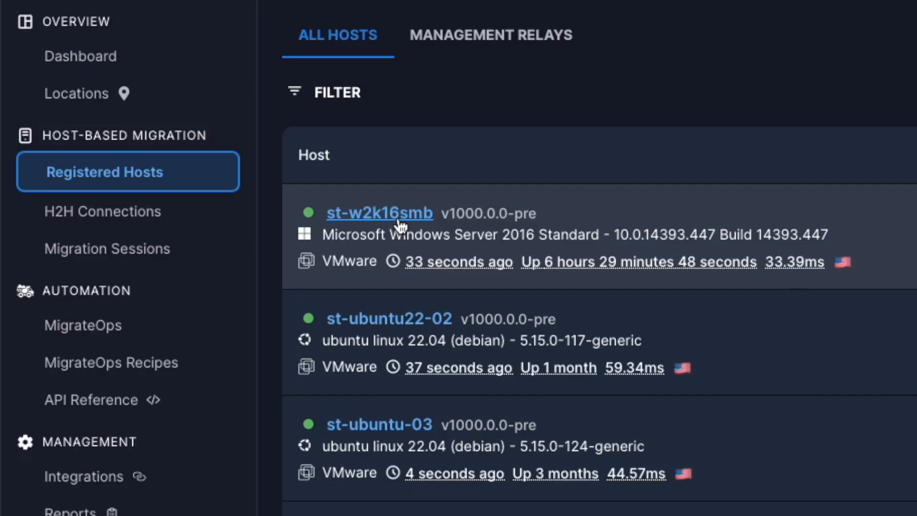
pyautogui.click(399, 223)
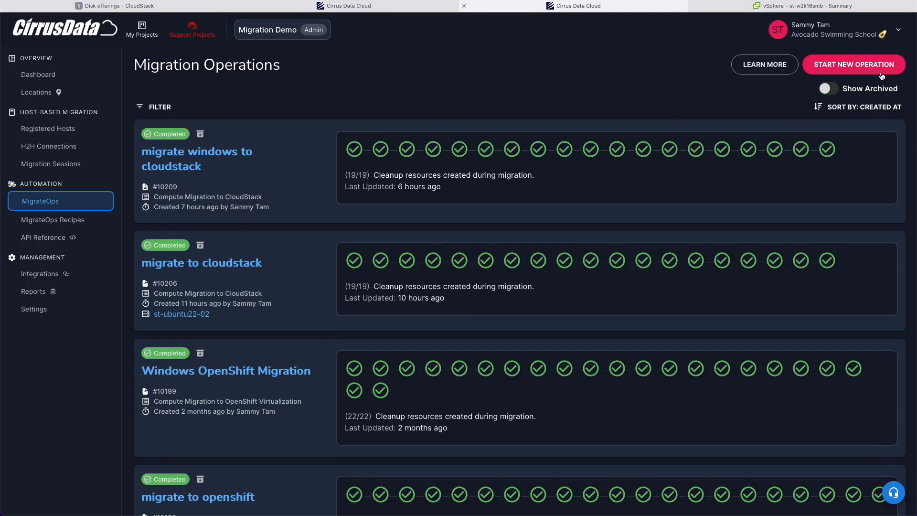
pyautogui.click(884, 68)
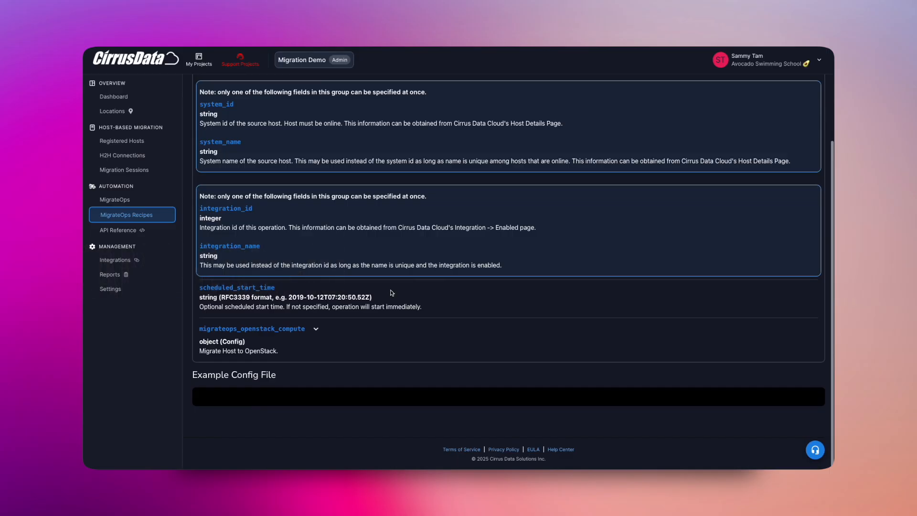
pyautogui.click(252, 328)
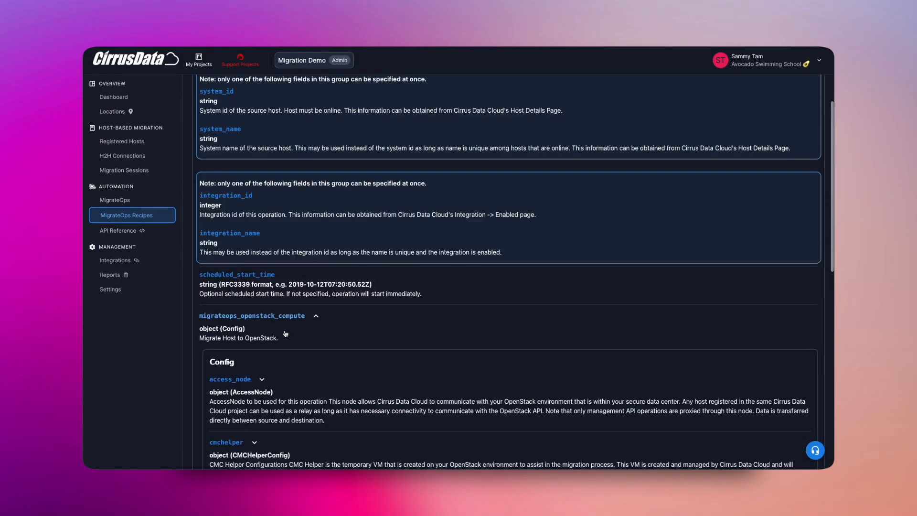
pyautogui.scroll(-5, 253, 311)
pyautogui.doubleClick(234, 114)
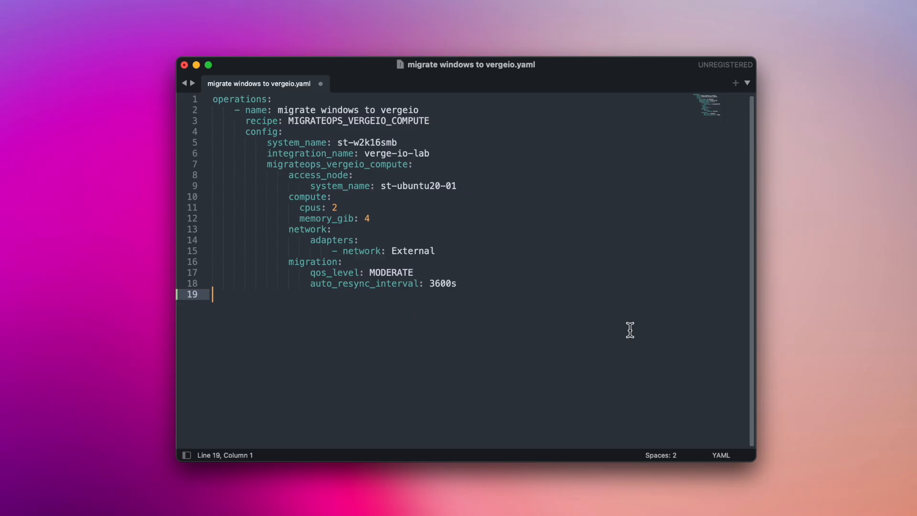
pyautogui.click(432, 112)
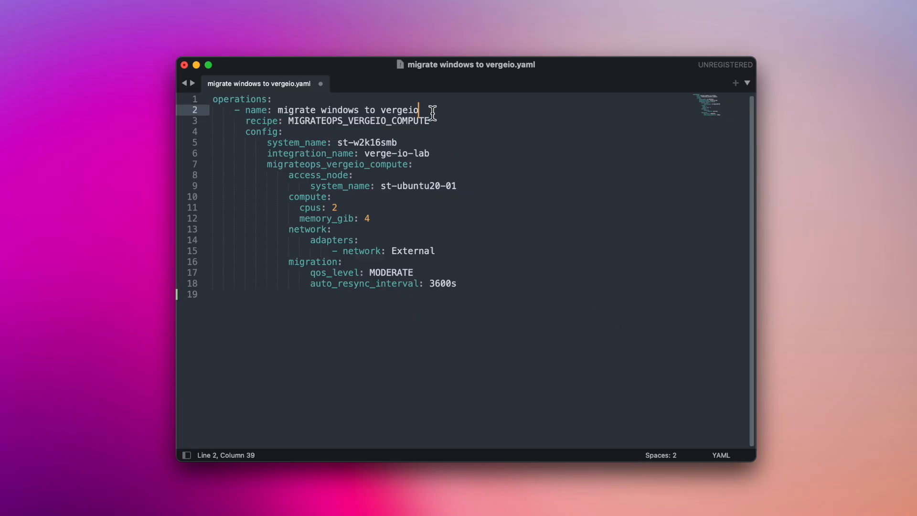
pyautogui.click(436, 122)
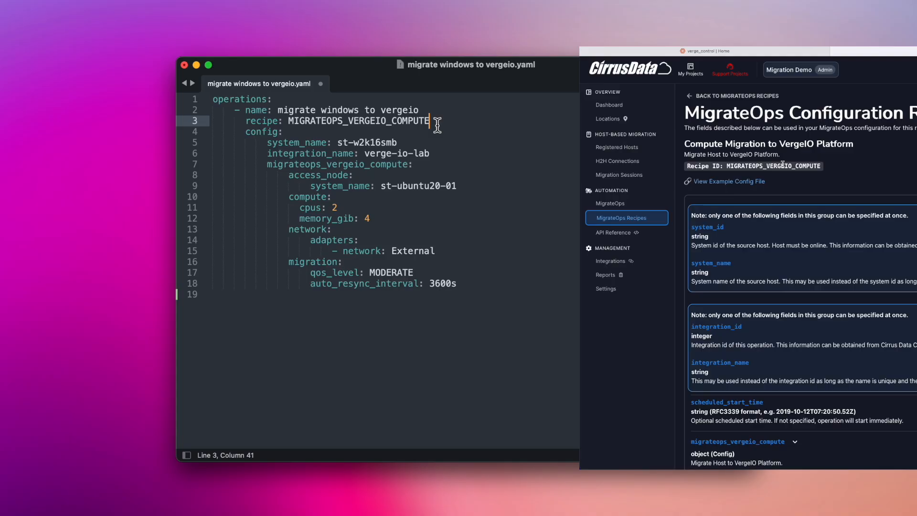
pyautogui.click(407, 141)
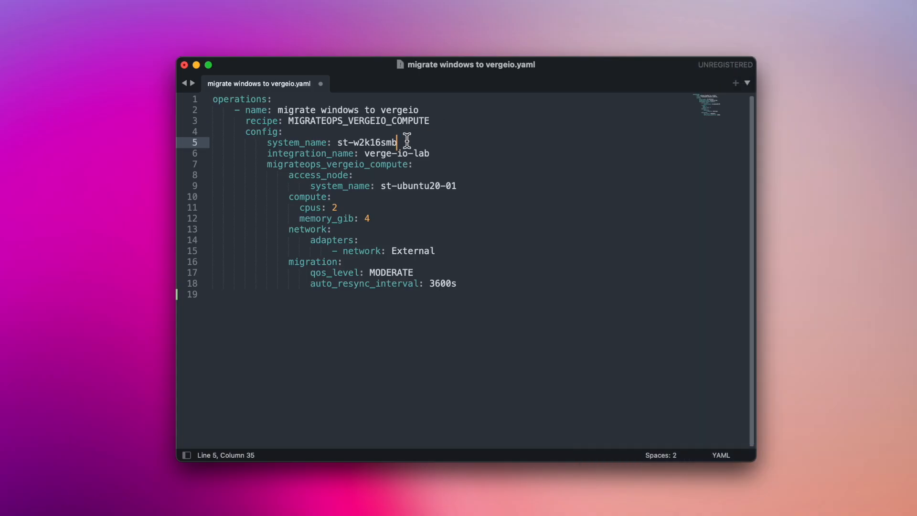
pyautogui.click(436, 153)
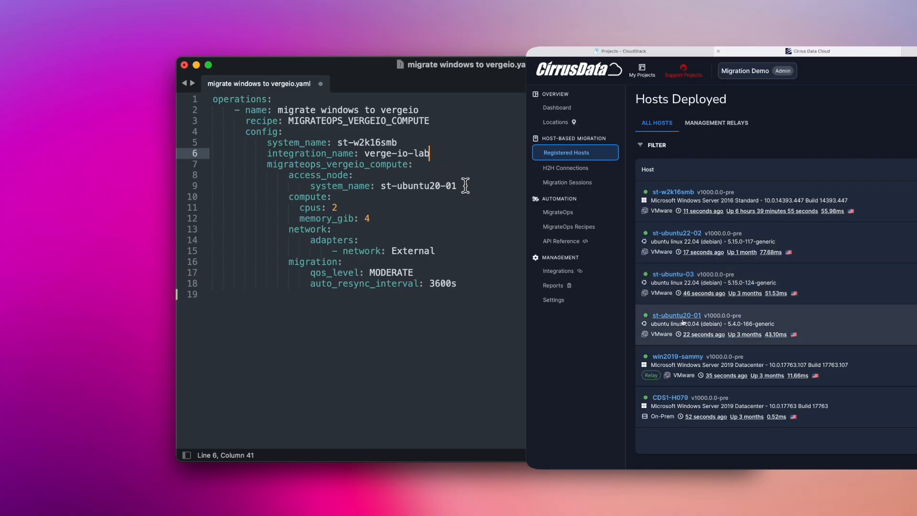
pyautogui.click(466, 185)
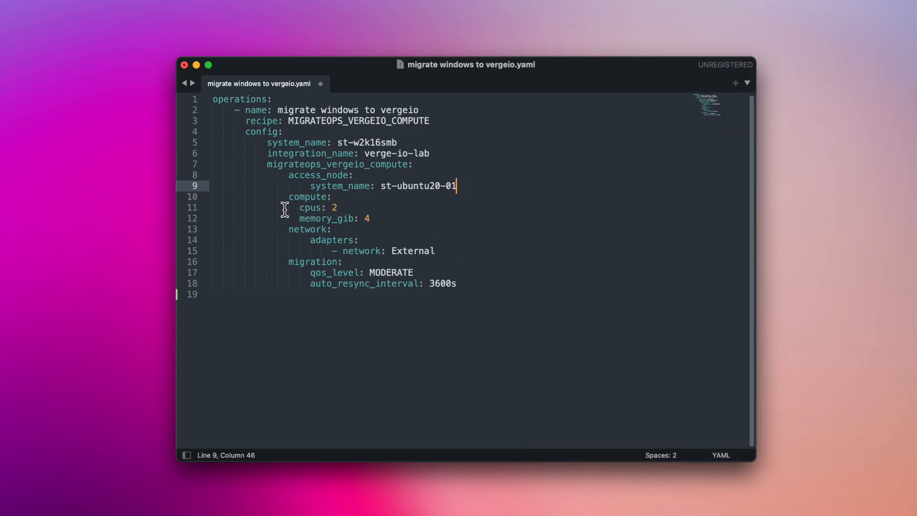
pyautogui.moveTo(286, 196); pyautogui.dragTo(382, 222)
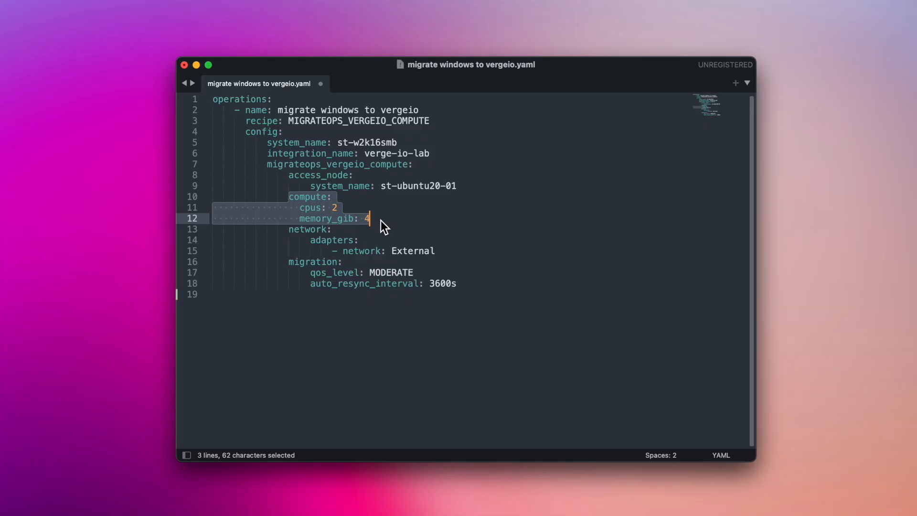
pyautogui.click(380, 220)
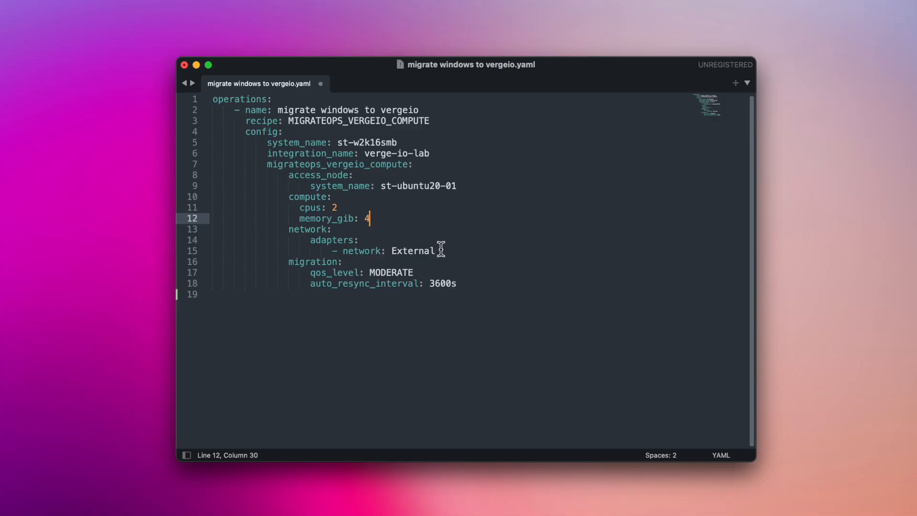
pyautogui.moveTo(439, 249); pyautogui.dragTo(283, 230)
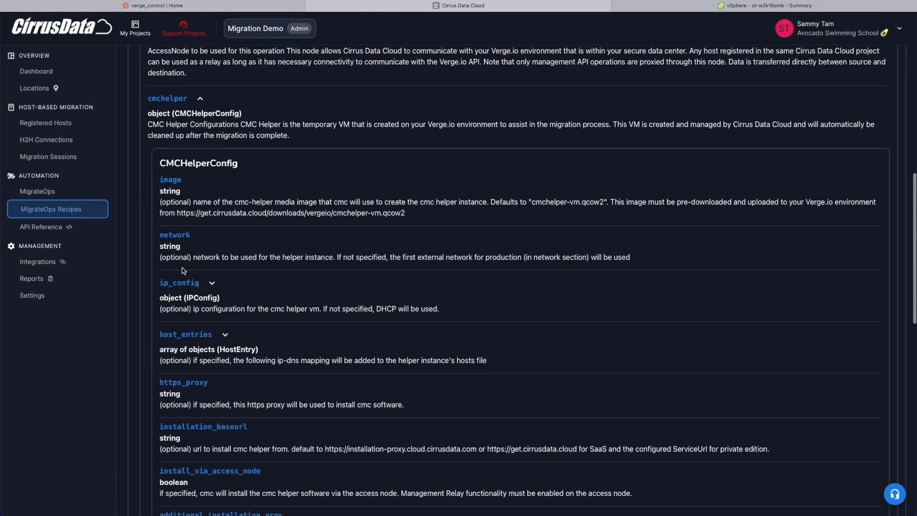
# Step: Expand the helper VM's ip_config options and highlight the use_static_ip setting
pyautogui.click(185, 284)
pyautogui.scroll(-3, 184, 286)
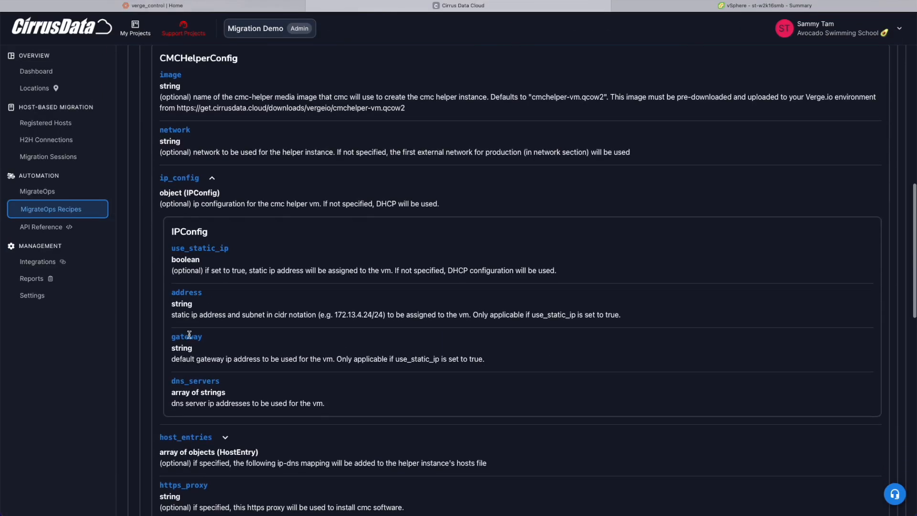
pyautogui.moveTo(172, 238); pyautogui.dragTo(250, 236)
pyautogui.click(250, 235)
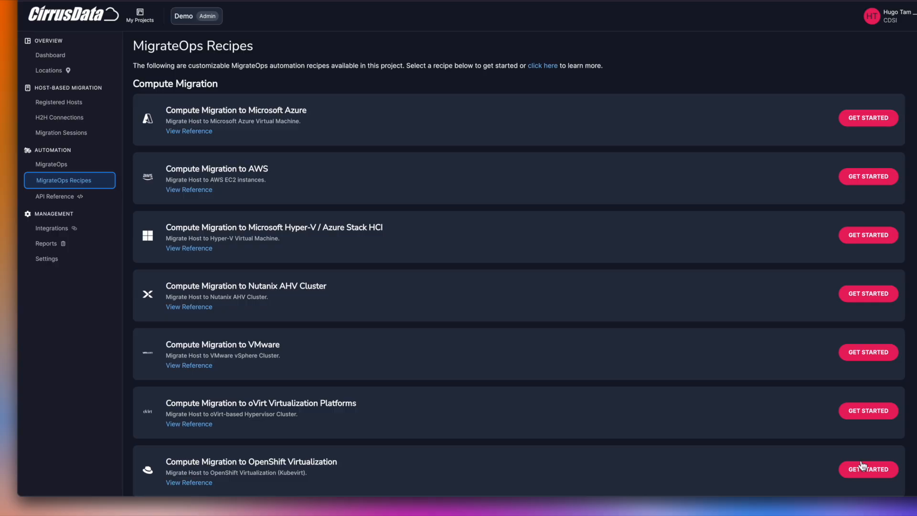
# Step: Browse the MigrateOps recipes list and select YAML lines 2–18 to copy the operation entry
pyautogui.scroll(-10, 502, 260)
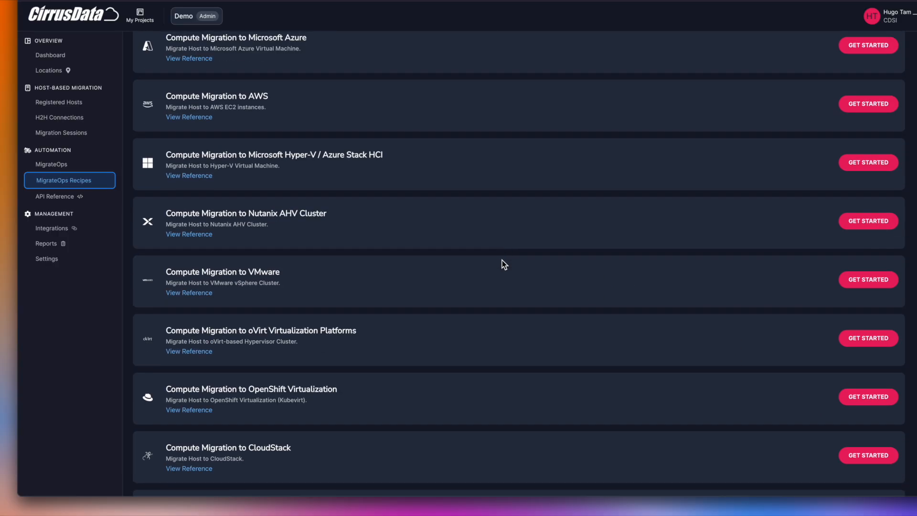
pyautogui.scroll(7, 502, 260)
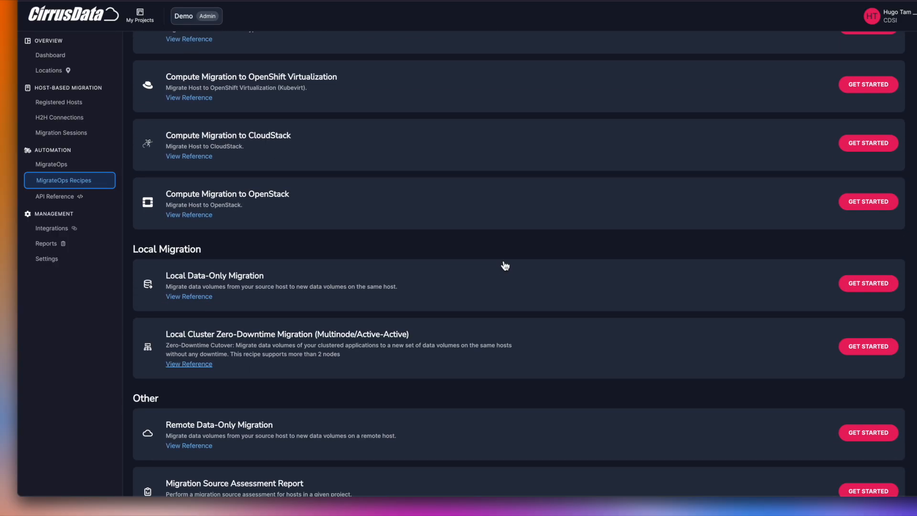
pyautogui.scroll(3, 503, 264)
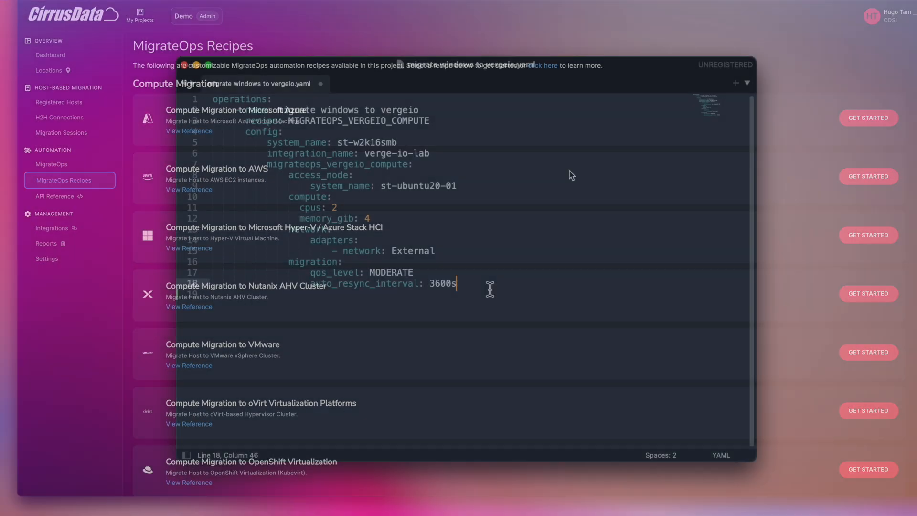
pyautogui.moveTo(487, 286); pyautogui.dragTo(213, 112)
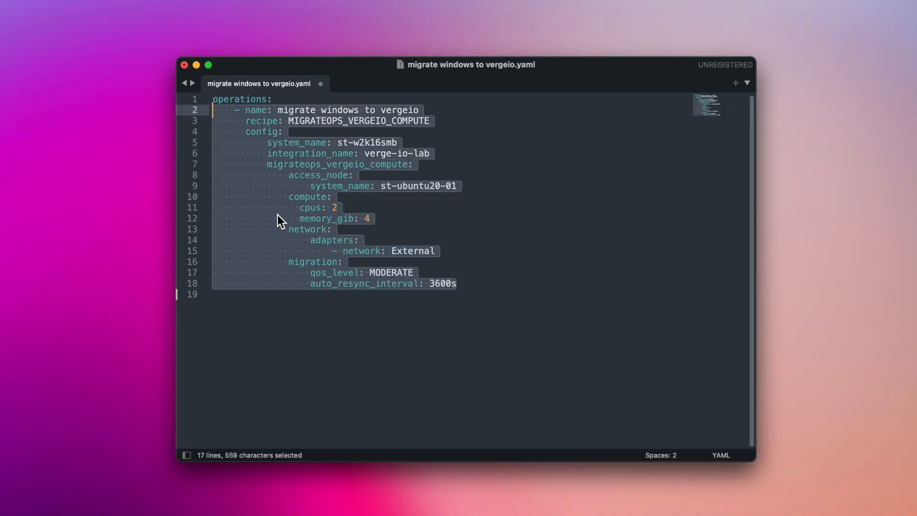
# Step: Paste the copied operation entry below line 18 and delete the duplicate copies
pyautogui.click(240, 294)
pyautogui.press('super+v')
pyautogui.press('super+v')
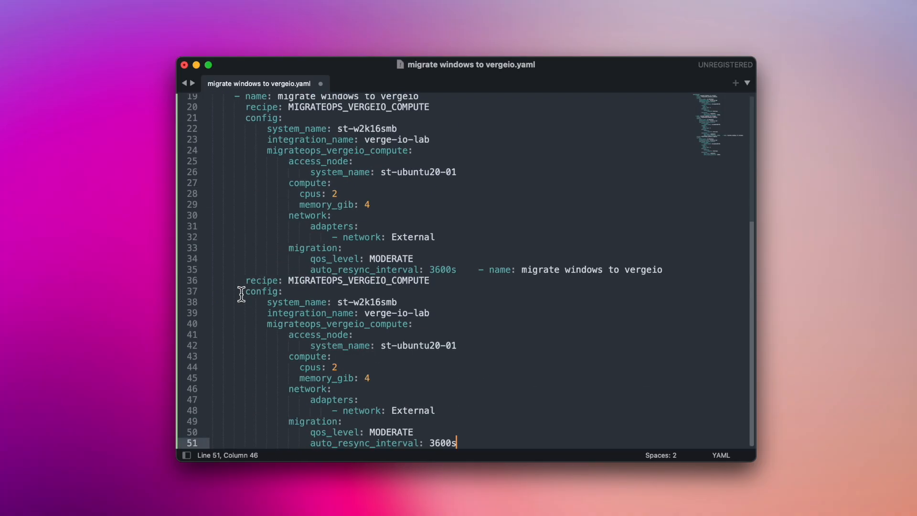
pyautogui.press('super+v')
pyautogui.press('super+v')
pyautogui.moveTo(471, 437); pyautogui.dragTo(179, 296)
pyautogui.press('BackSpace')
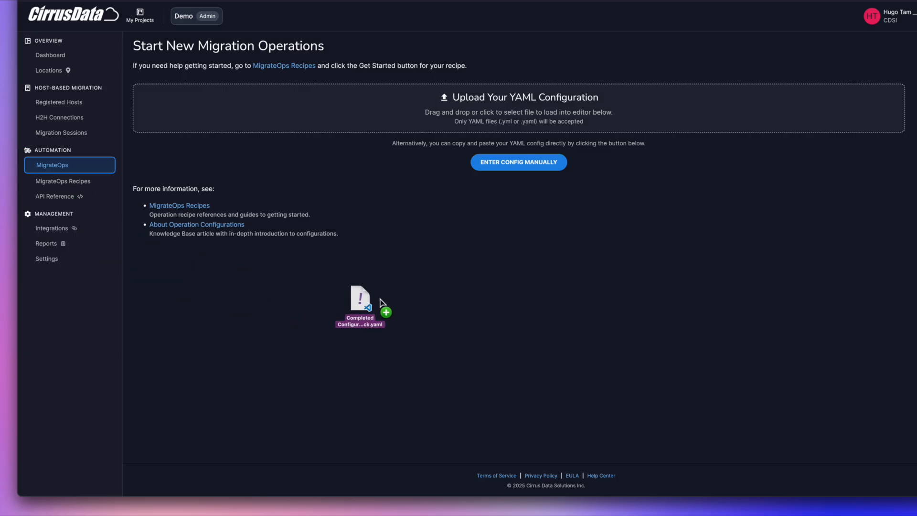
# Step: Upload the YAML file into the configuration editor and create the migration operation
pyautogui.moveTo(384, 308); pyautogui.dragTo(403, 128)
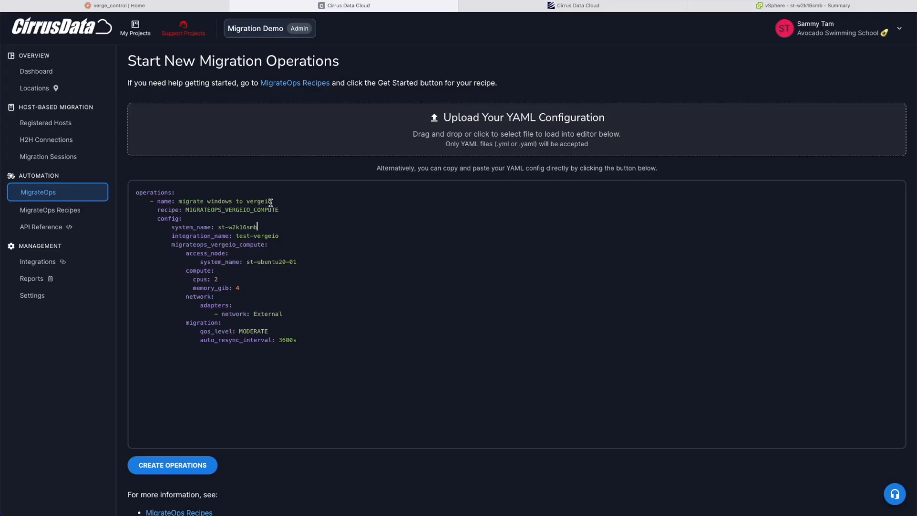
pyautogui.click(185, 466)
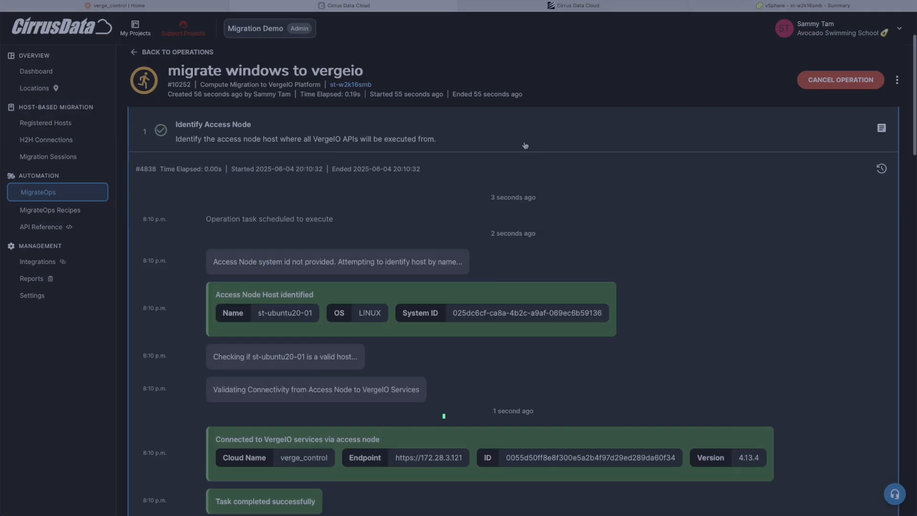
pyautogui.scroll(-3, 235, 268)
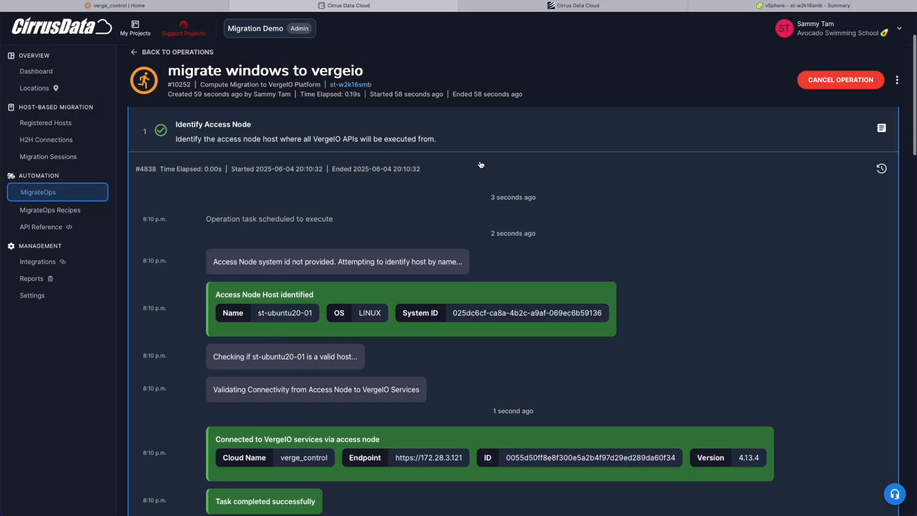
# Step: Step through the Identify Access Node, Validate Compute, Identify Storage and Create Helper Virtual Machine logs
pyautogui.click(483, 135)
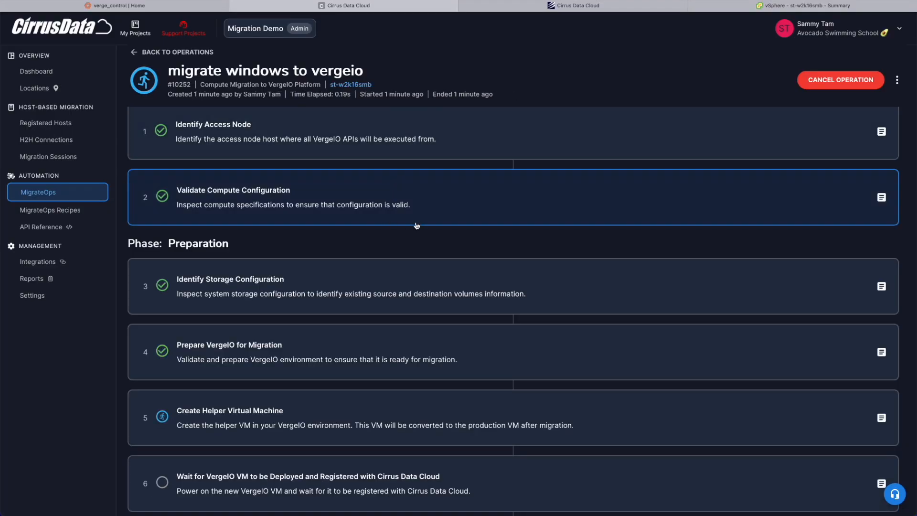
pyautogui.click(444, 215)
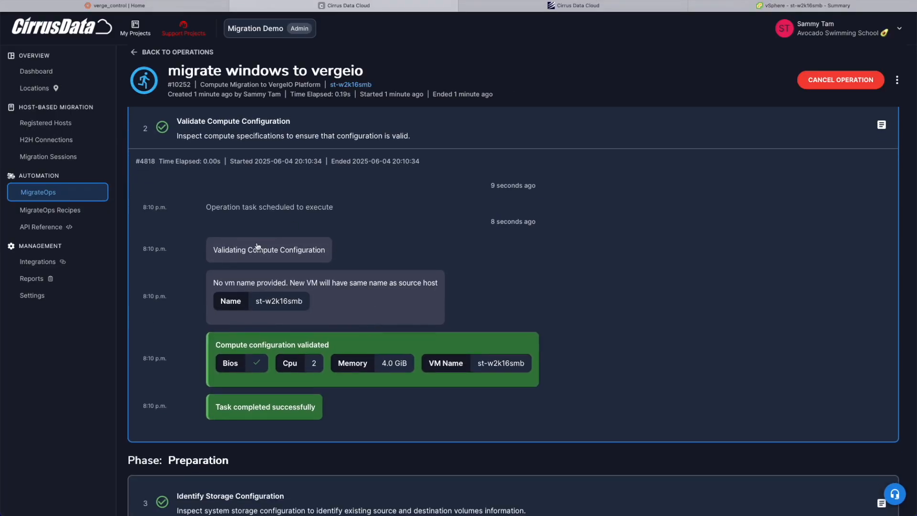
pyautogui.click(293, 241)
pyautogui.click(328, 231)
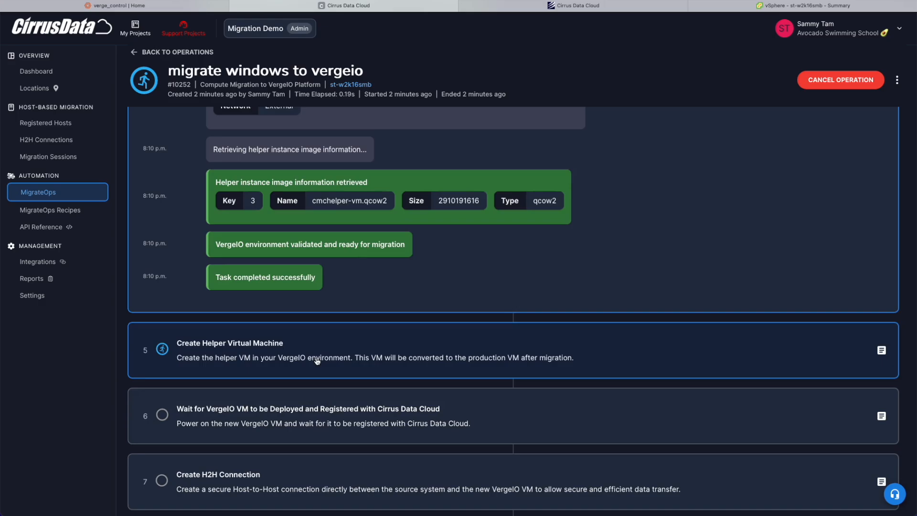
pyautogui.click(316, 358)
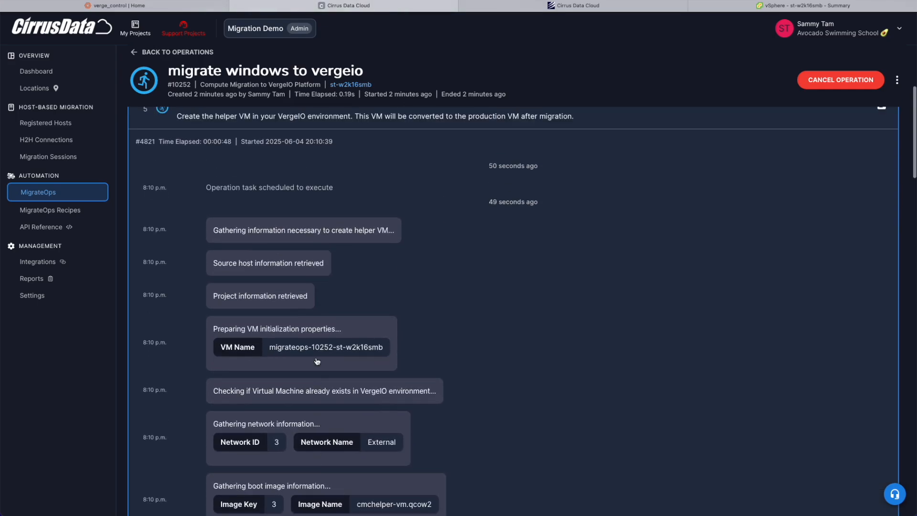
pyautogui.scroll(-3, 316, 329)
pyautogui.scroll(-12, 317, 329)
pyautogui.scroll(16, 317, 330)
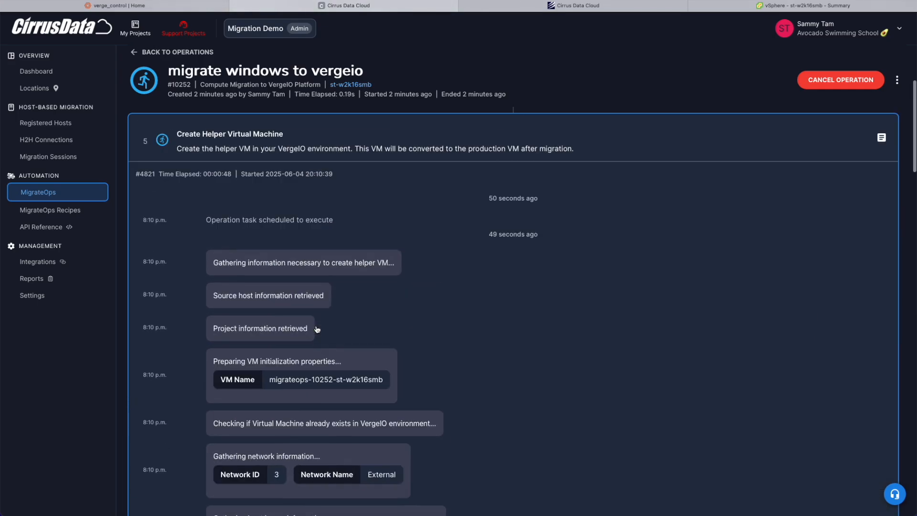
# Step: In VergeIO's Virtual Machines list, open the migrateops-10252-st-w2k16smb helper VM dashboard
pyautogui.click(122, 6)
pyautogui.click(122, 68)
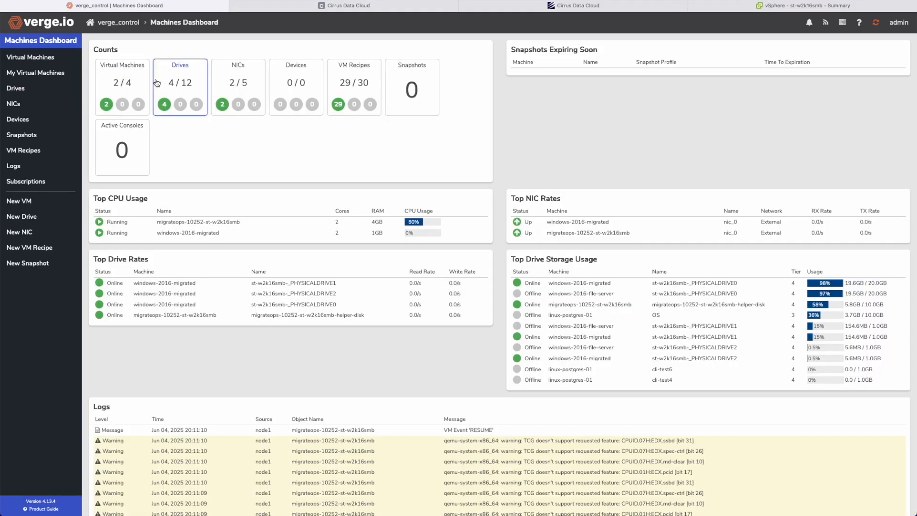
pyautogui.click(126, 80)
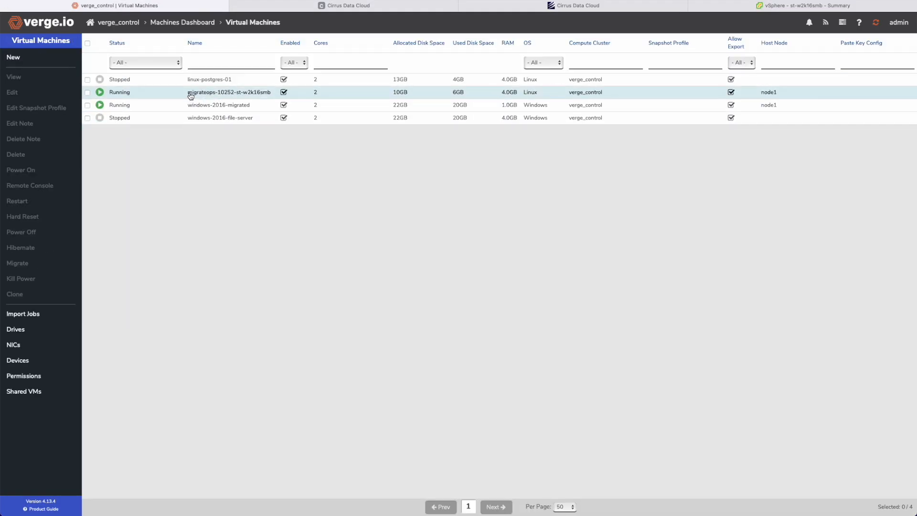
pyautogui.click(348, 5)
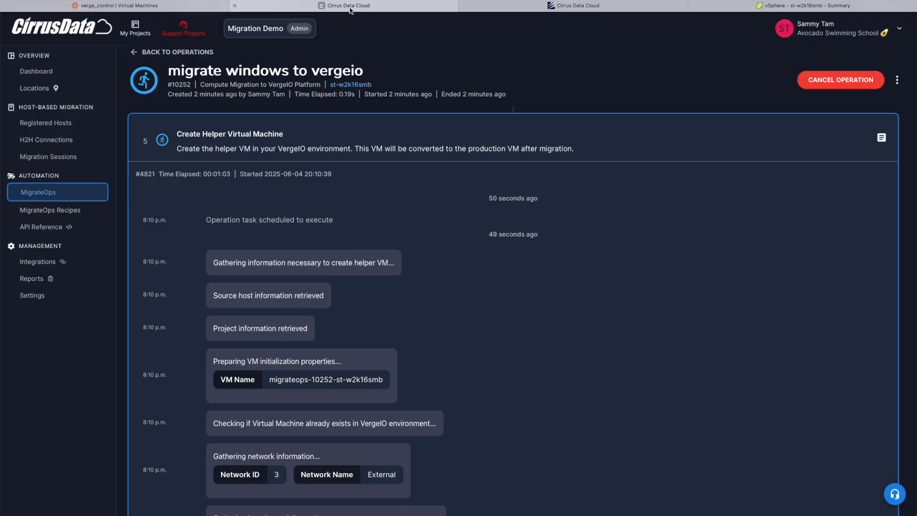
pyautogui.click(162, 7)
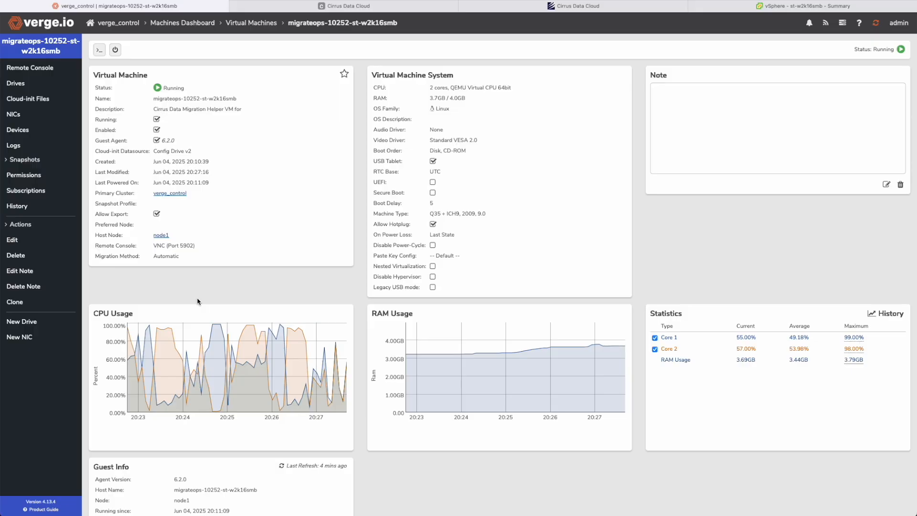
pyautogui.scroll(-3, 198, 301)
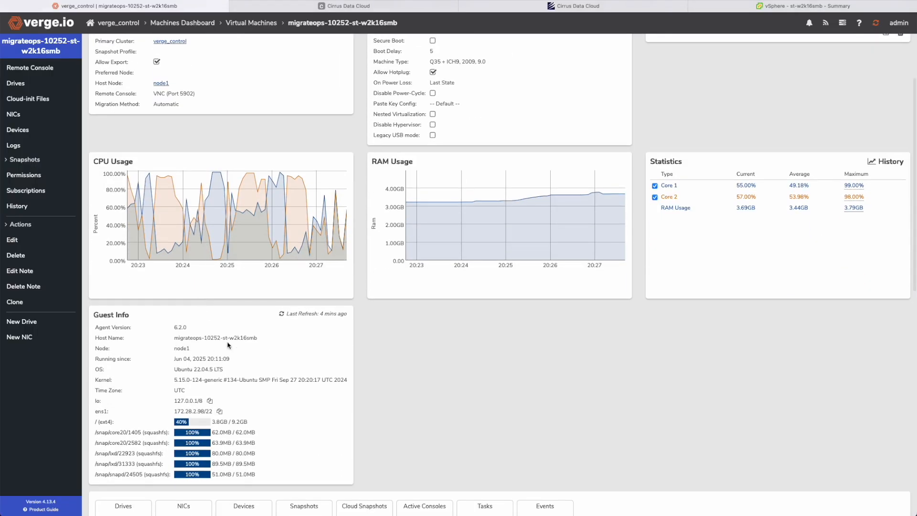
# Step: Back on the operation page, expand the Create H2H Connection log and select Via address 172.28.2.98
pyautogui.click(353, 8)
pyautogui.click(353, 8)
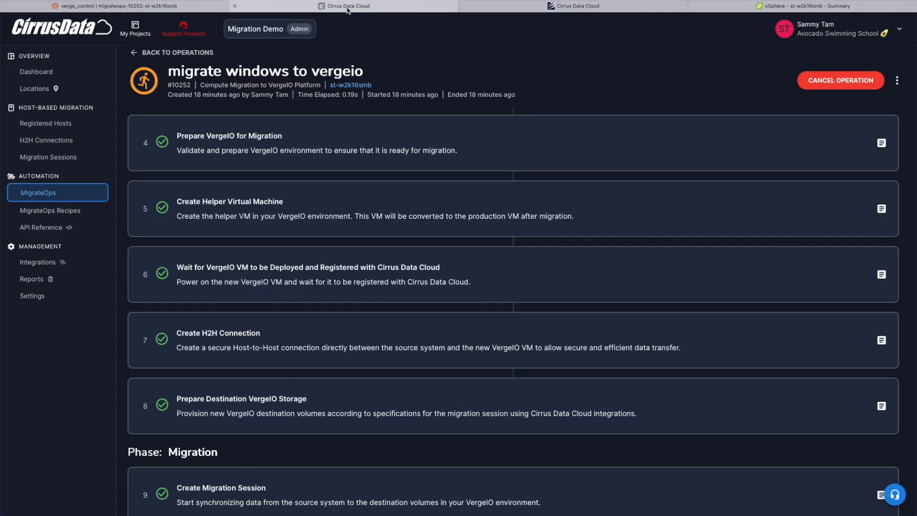
pyautogui.scroll(1, 191, 310)
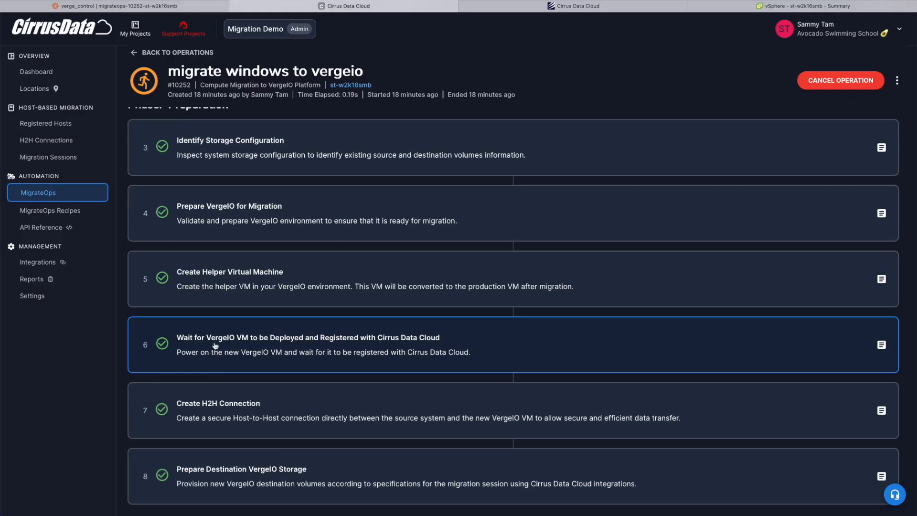
pyautogui.scroll(-4, 390, 360)
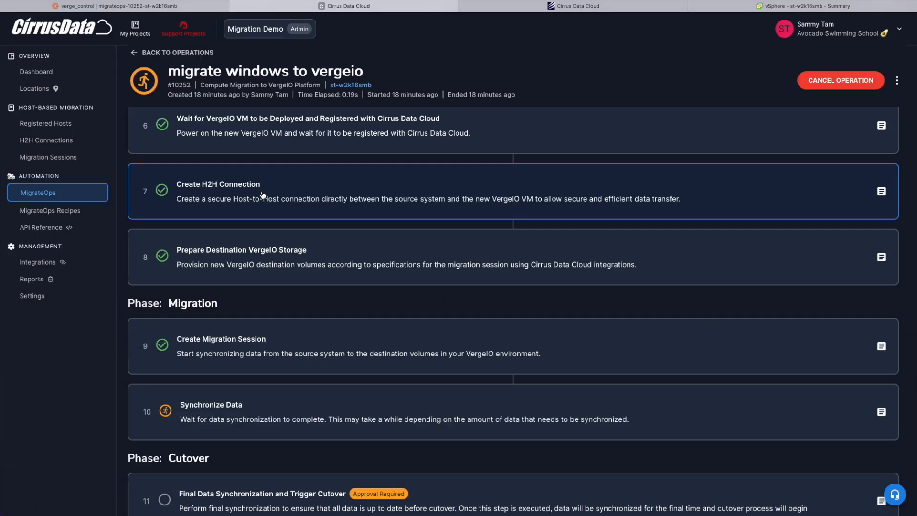
pyautogui.click(262, 195)
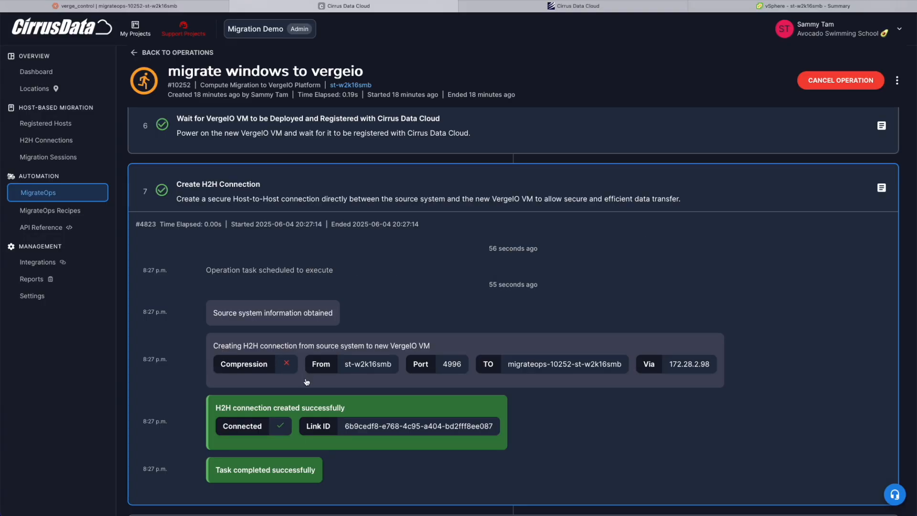
pyautogui.doubleClick(688, 364)
# Step: Expand the Prepare Destination VergeIO Storage log
pyautogui.scroll(-3, 680, 374)
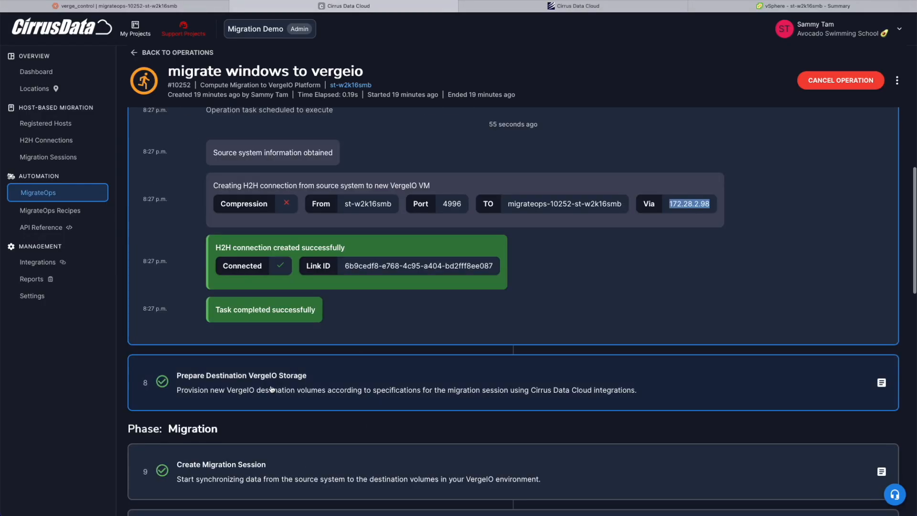
pyautogui.click(202, 394)
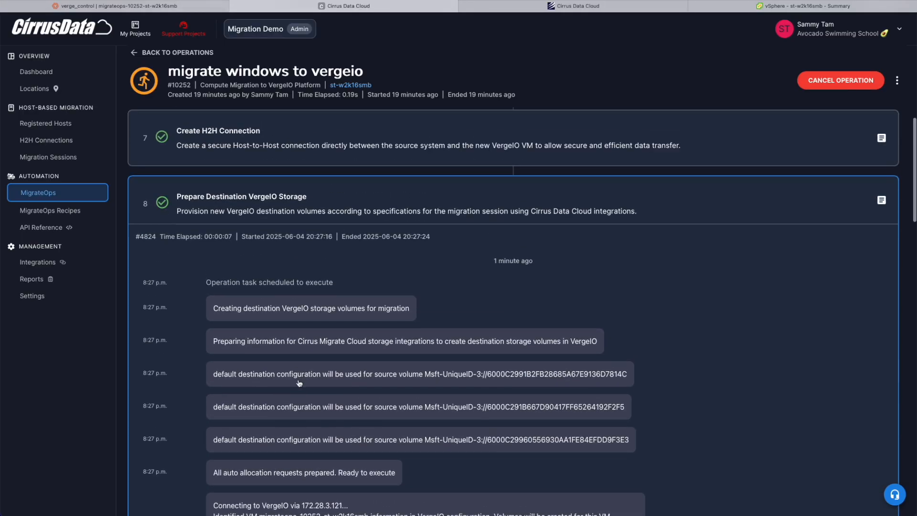
pyautogui.scroll(-10, 298, 392)
pyautogui.scroll(5, 275, 268)
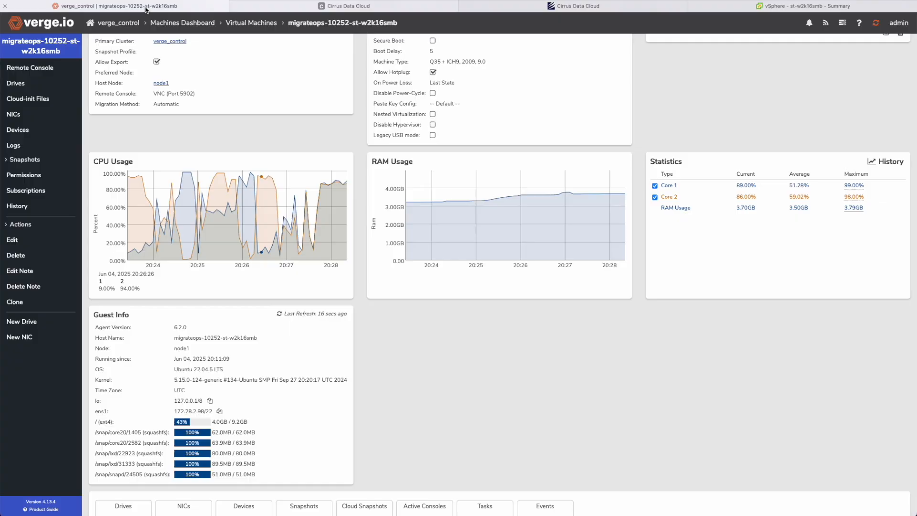
pyautogui.scroll(-10, 202, 376)
pyautogui.scroll(5, 188, 279)
pyautogui.hscroll(-2, 189, 281)
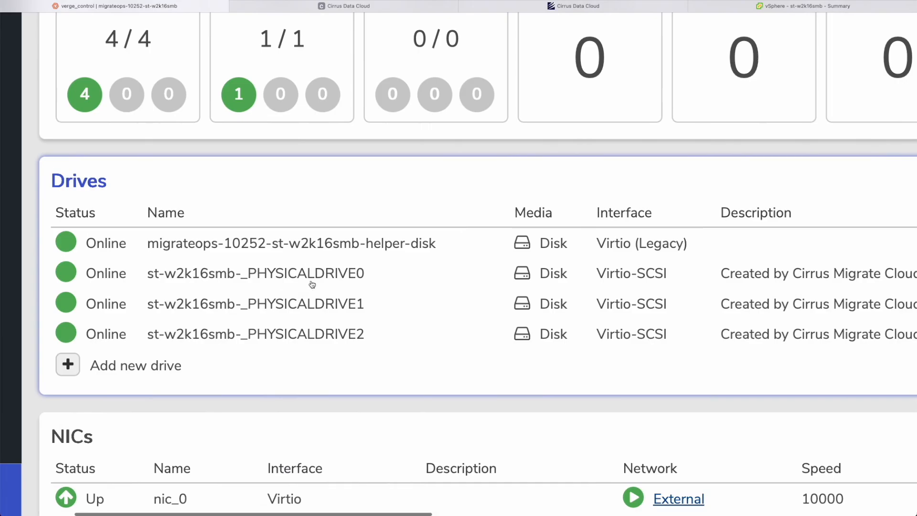
pyautogui.scroll(-2, 433, 302)
pyautogui.hscroll(5, 607, 288)
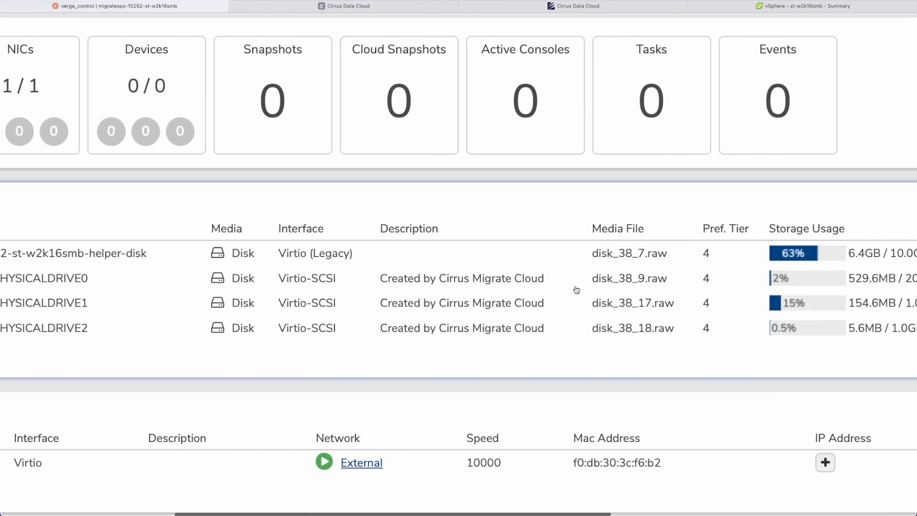
pyautogui.scroll(-5, 576, 290)
pyautogui.scroll(3, 607, 313)
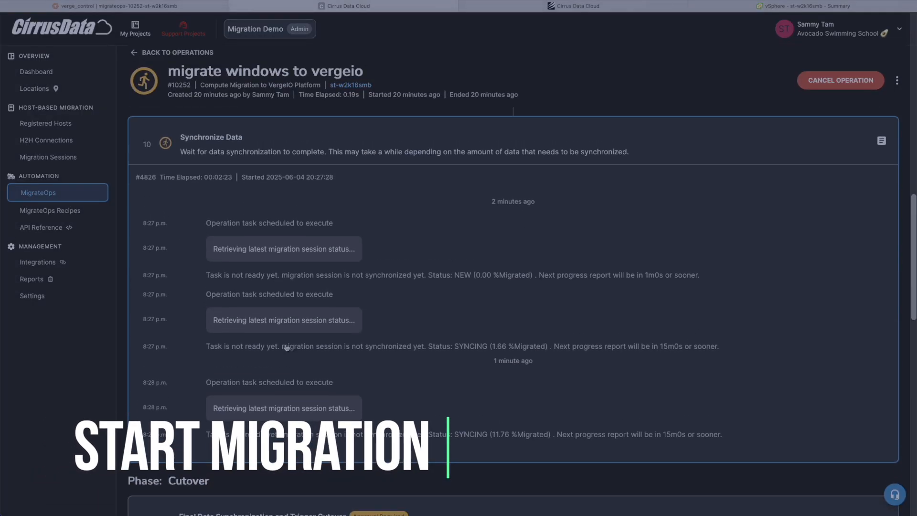
# Step: Open the migration session and a volume's Volume iQoS charts for Production IO, Migration IO and Rate Changes
pyautogui.scroll(5, 170, 154)
pyautogui.scroll(5, 169, 154)
pyautogui.click(315, 126)
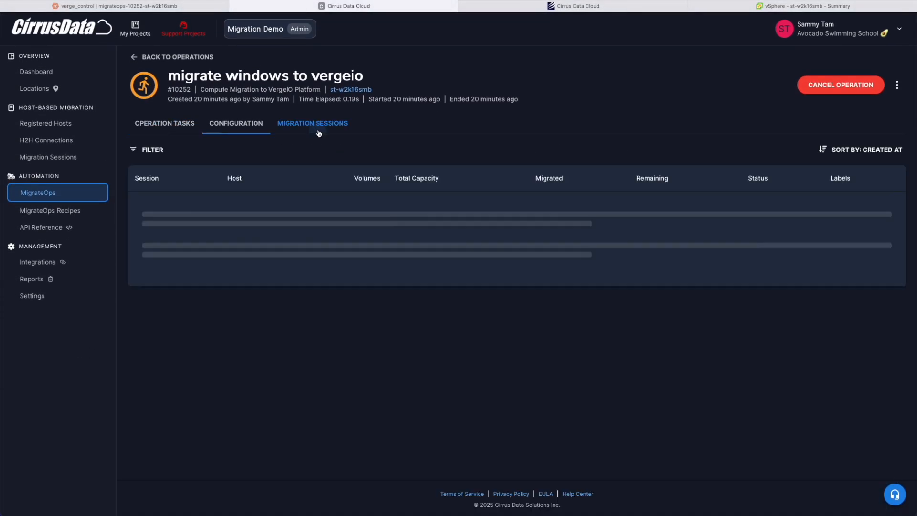
pyautogui.click(142, 204)
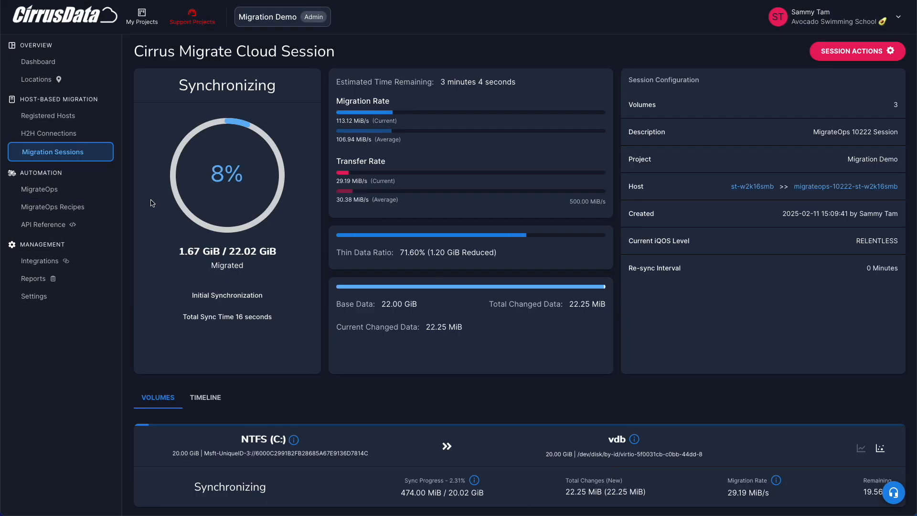
pyautogui.scroll(-5, 503, 331)
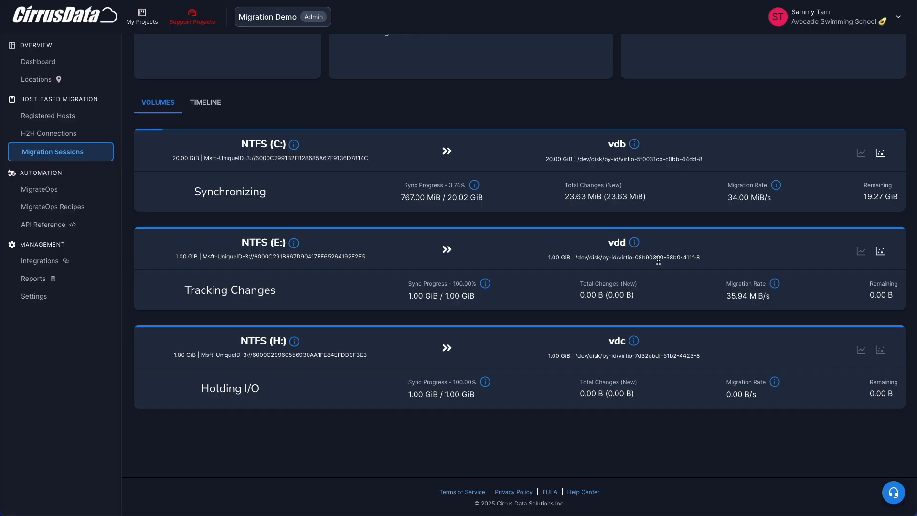
pyautogui.click(861, 221)
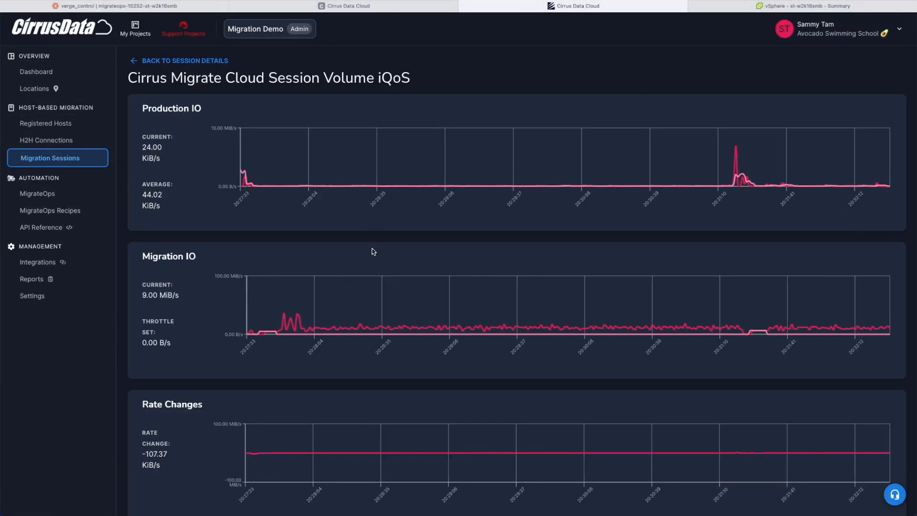
pyautogui.scroll(-1, 686, 135)
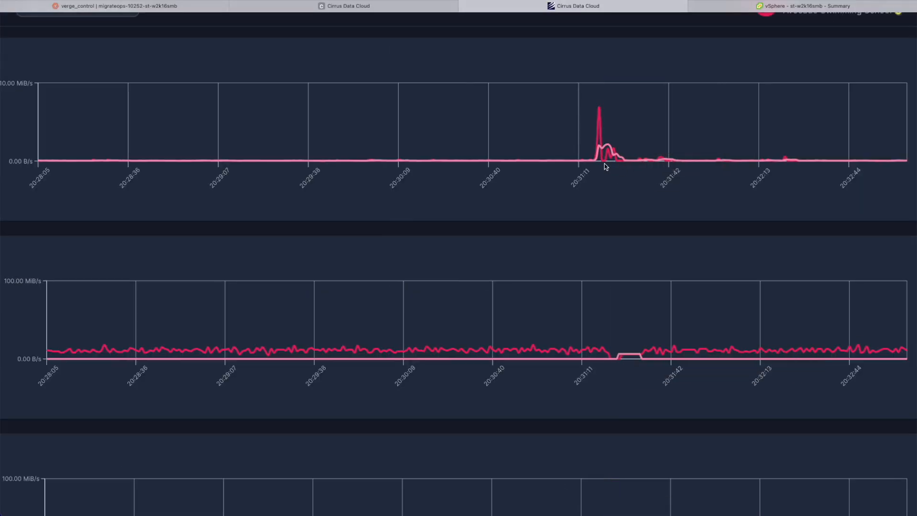
pyautogui.moveTo(604, 357)
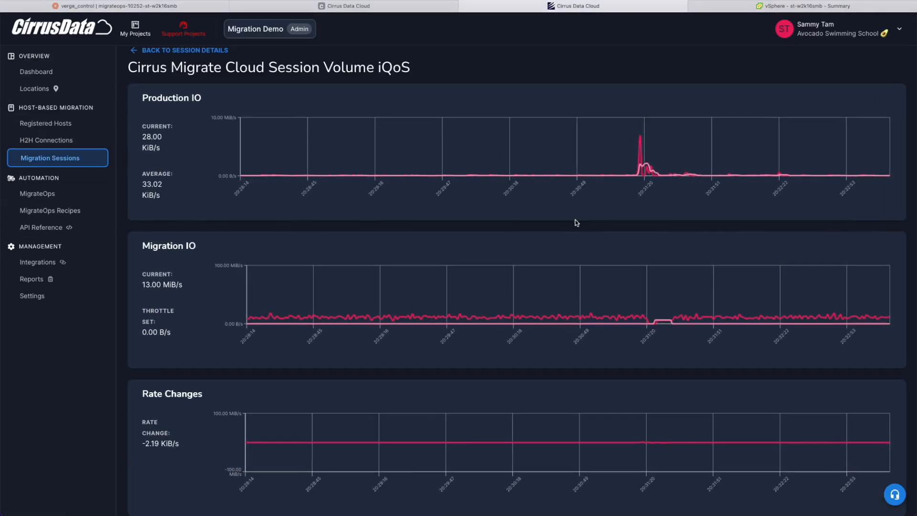
# Step: From session details, view and then close the C: volume's changed data map
pyautogui.click(162, 52)
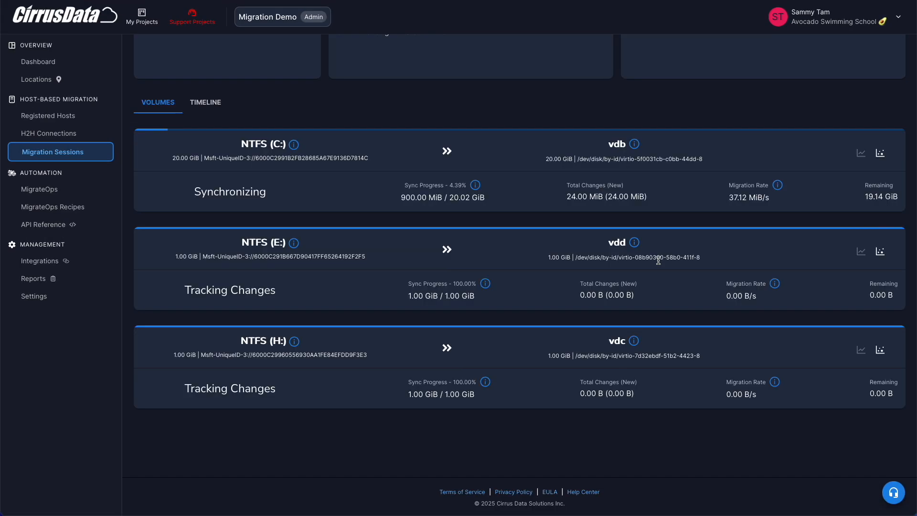
pyautogui.click(881, 154)
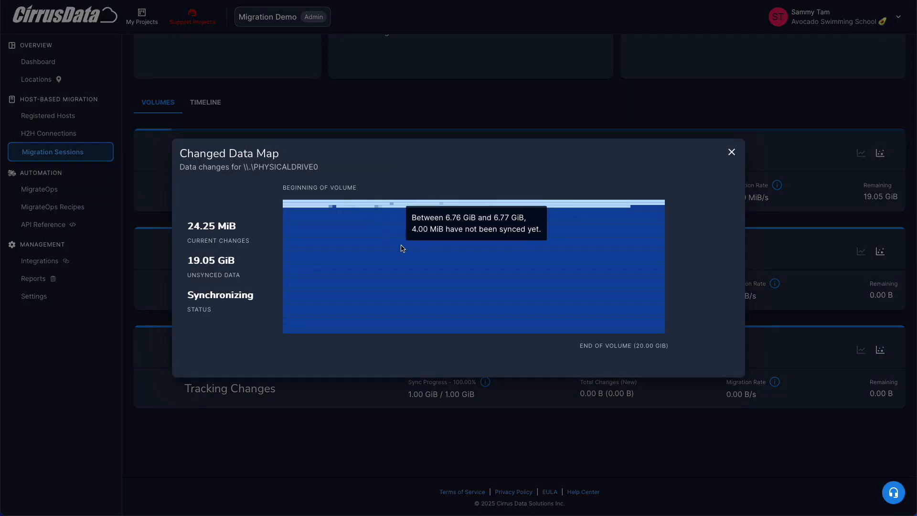
pyautogui.scroll(5, 403, 292)
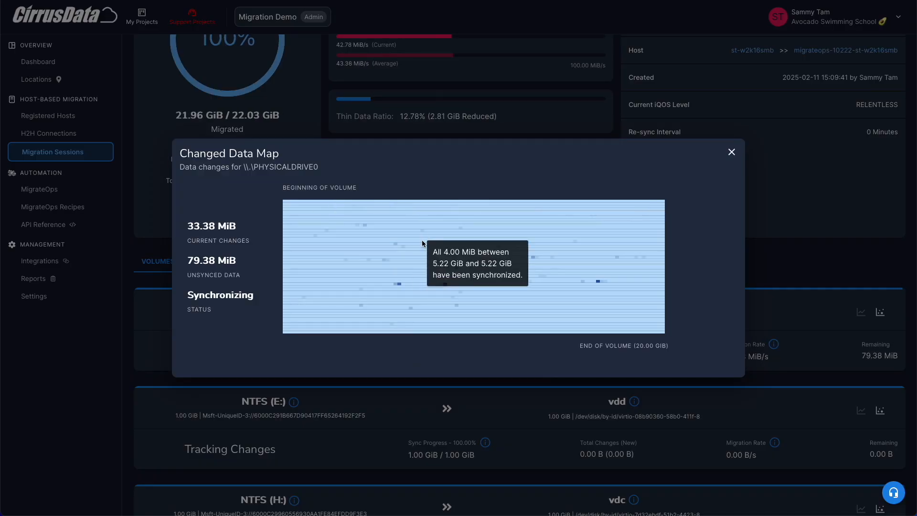
pyautogui.click(731, 152)
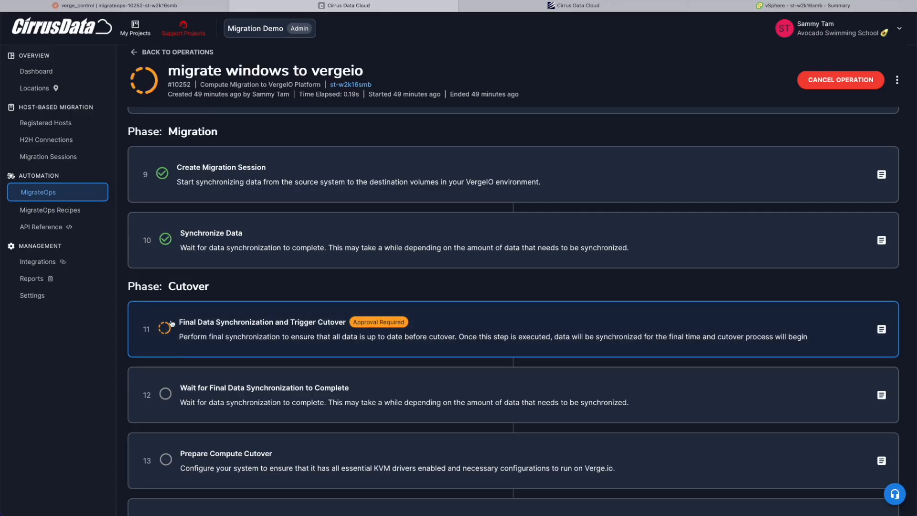
pyautogui.scroll(-2, 172, 323)
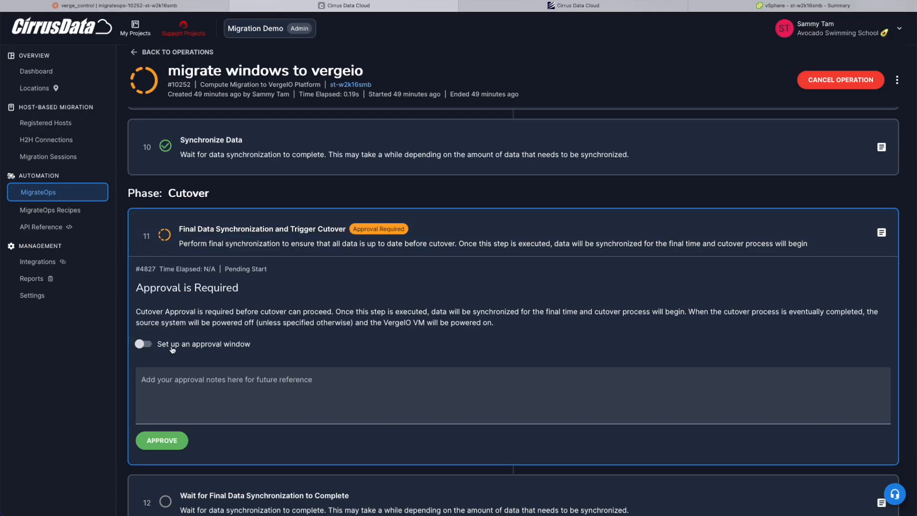
# Step: Approve the cutover step without an approval window, noting 'This is just a demo. Go ahead!'
pyautogui.click(170, 346)
pyautogui.click(196, 379)
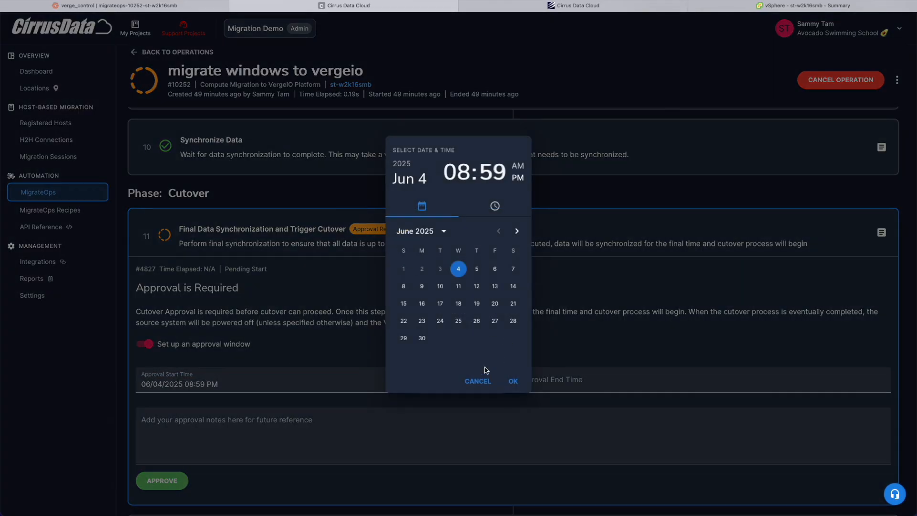
pyautogui.click(482, 380)
pyautogui.click(144, 345)
pyautogui.click(195, 393)
pyautogui.write('This is just a demo. Go ahead!')
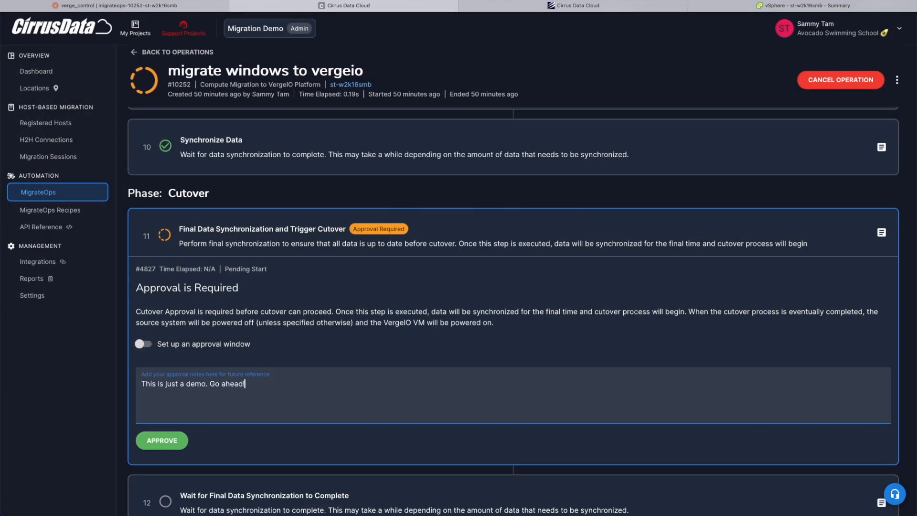
pyautogui.click(171, 449)
pyautogui.click(577, 295)
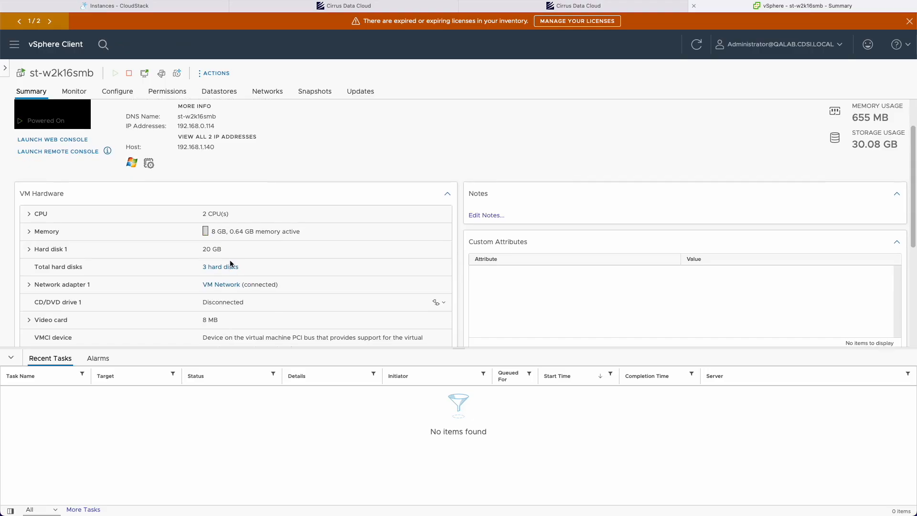
# Step: Expand, review and collapse the Prepare Compute Cutover step's log
pyautogui.click(225, 267)
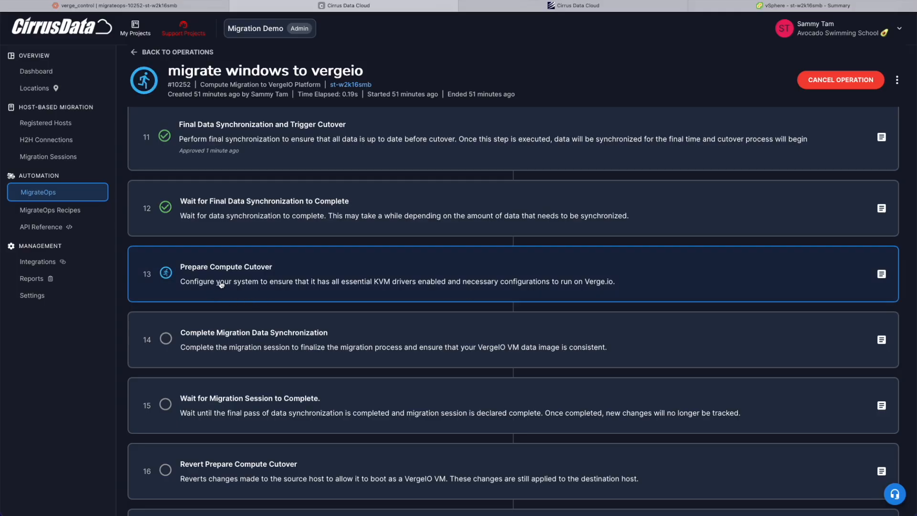
pyautogui.click(495, 280)
pyautogui.scroll(-3, 482, 294)
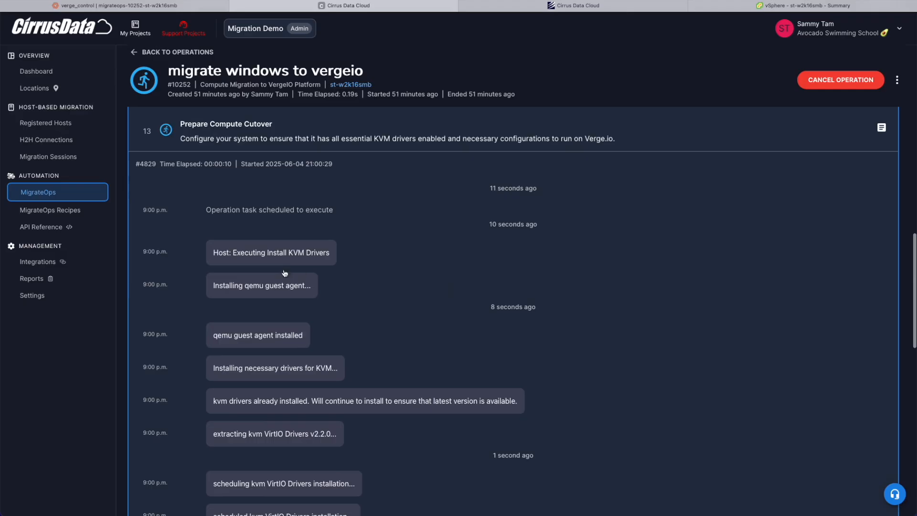
pyautogui.scroll(-1, 283, 351)
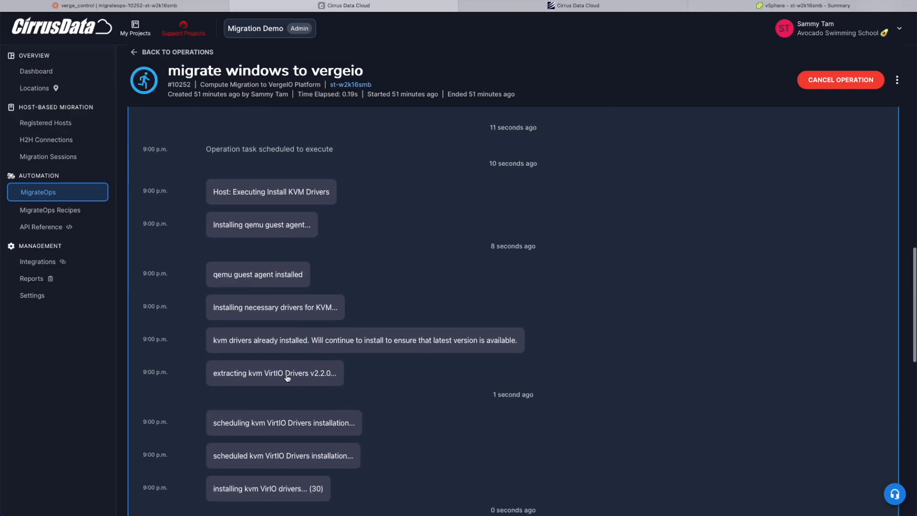
pyautogui.scroll(-3, 288, 444)
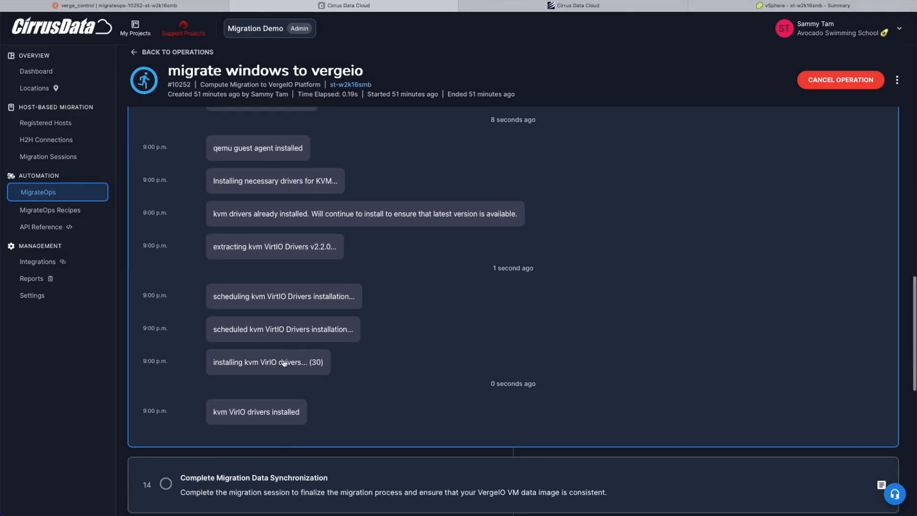
pyautogui.scroll(2, 284, 364)
pyautogui.scroll(3, 294, 299)
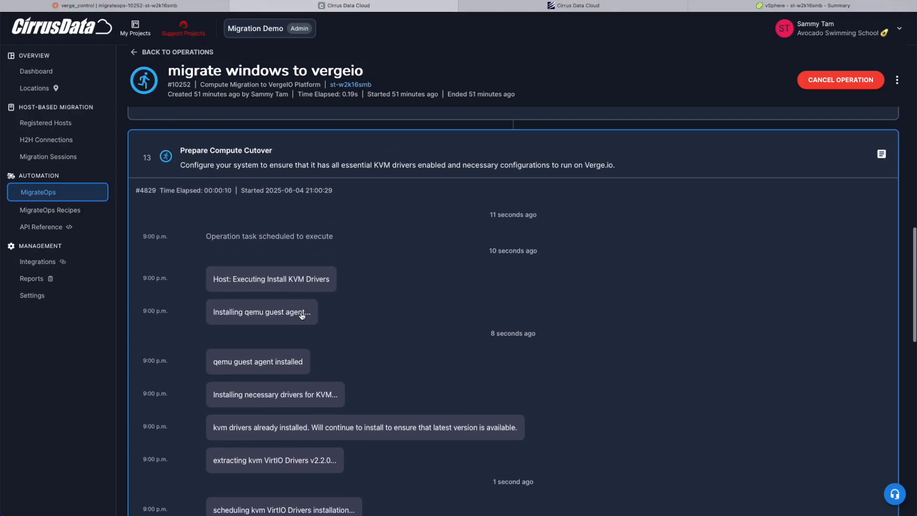
pyautogui.scroll(-7, 309, 368)
pyautogui.scroll(7, 369, 227)
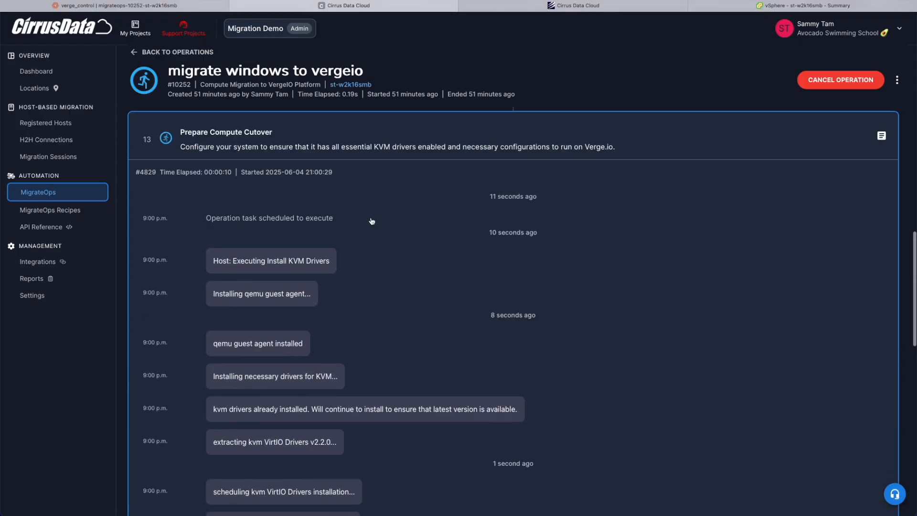
pyautogui.click(394, 137)
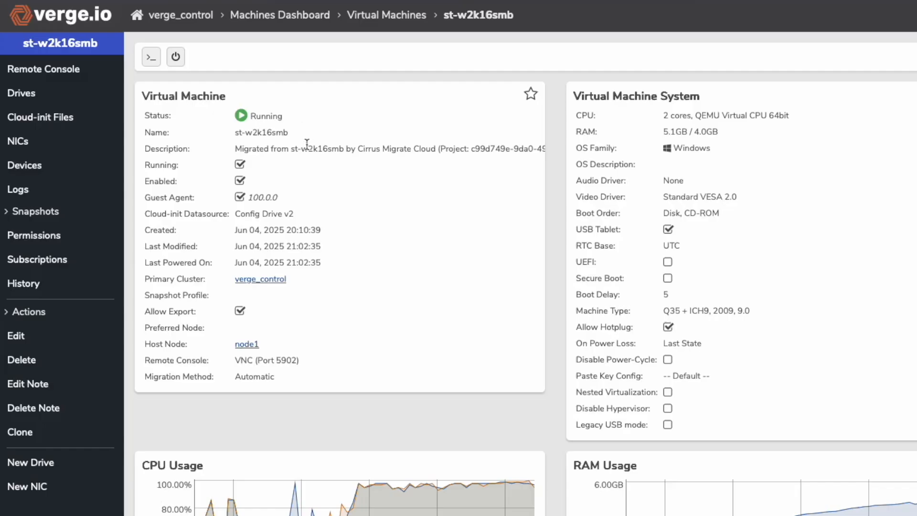
# Step: Select guest agent version 100.0.0 and review the remaining cutover steps
pyautogui.moveTo(245, 197); pyautogui.dragTo(283, 197)
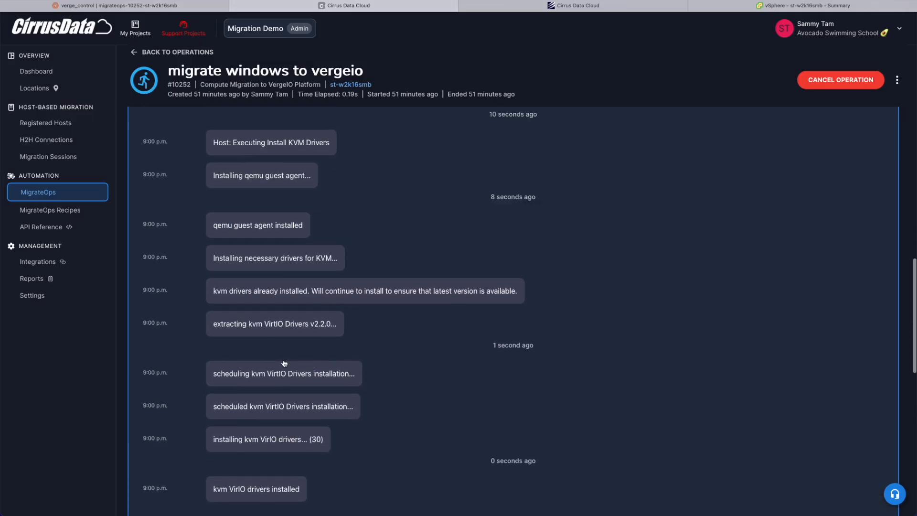
pyautogui.scroll(3, 292, 300)
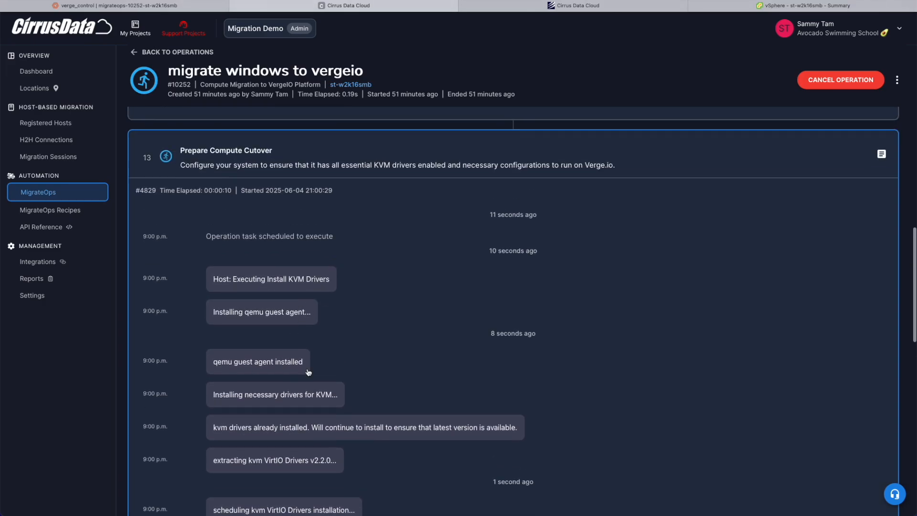
pyautogui.scroll(-6, 308, 372)
pyautogui.scroll(6, 308, 372)
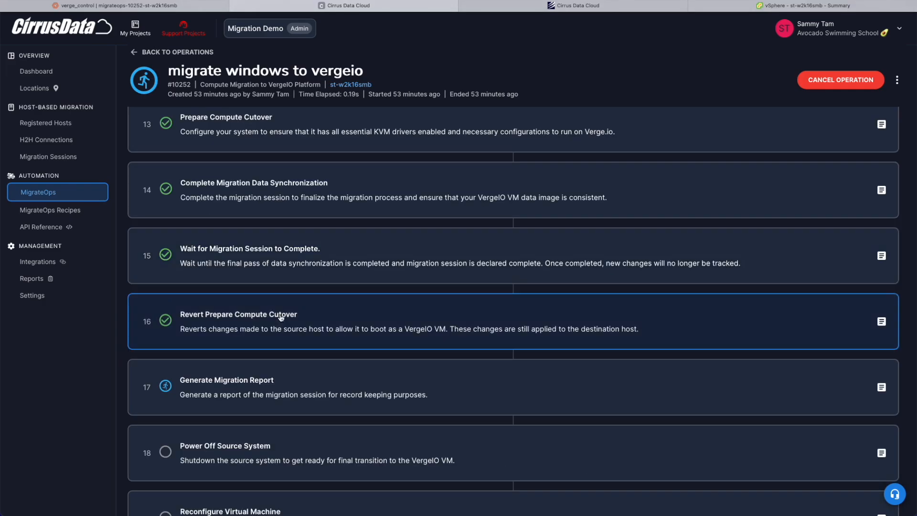
pyautogui.scroll(-2, 282, 338)
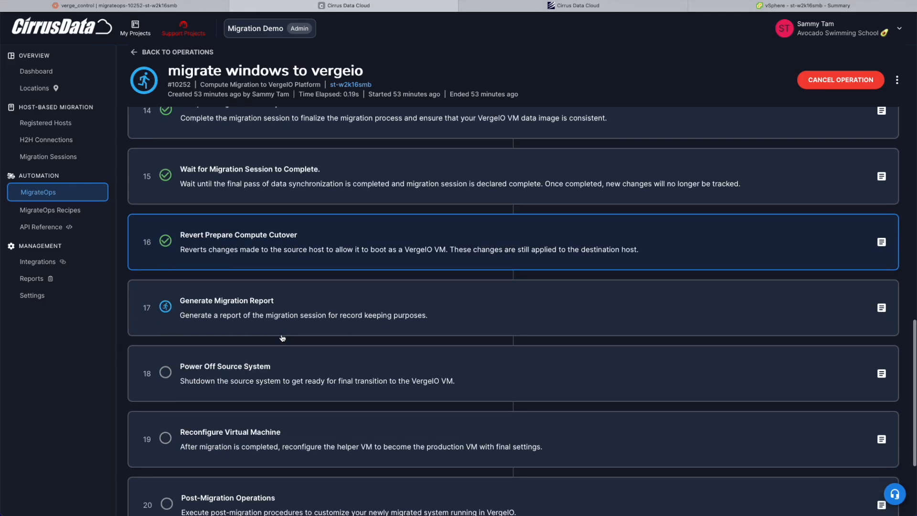
pyautogui.click(264, 318)
pyautogui.scroll(-2, 263, 329)
pyautogui.click(245, 339)
pyautogui.scroll(-10, 581, 387)
pyautogui.scroll(-20, 582, 387)
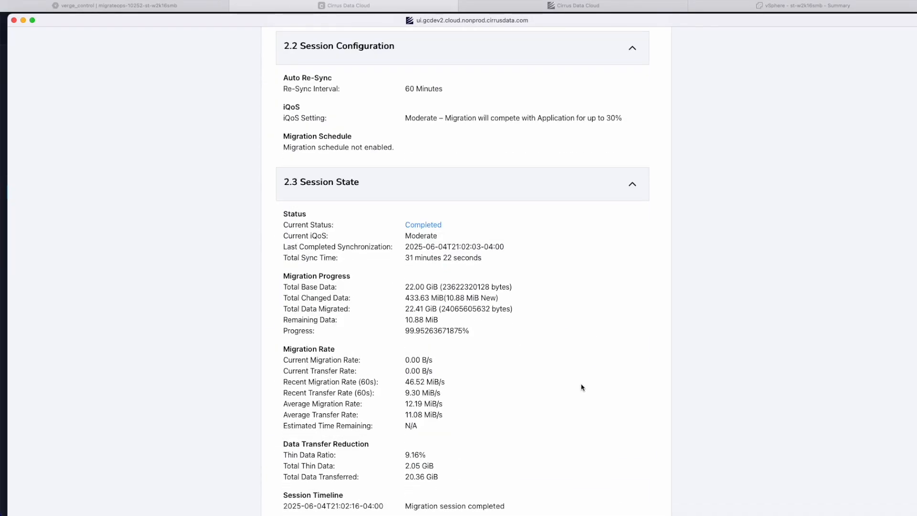
pyautogui.scroll(-20, 581, 387)
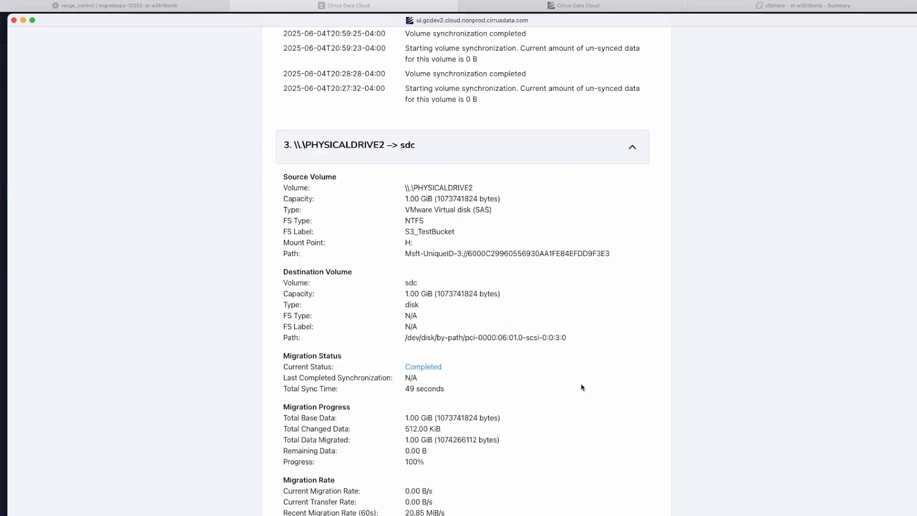
pyautogui.click(14, 20)
pyautogui.scroll(-5, 263, 334)
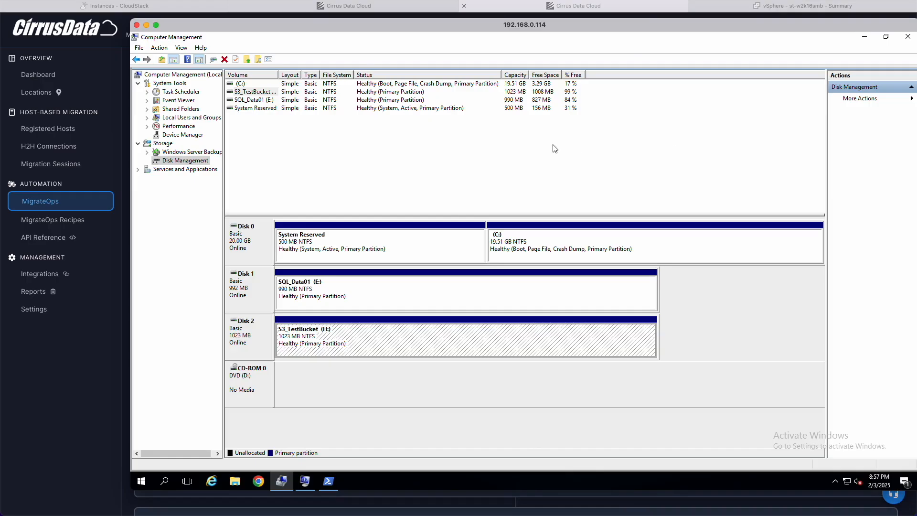
# Step: Check Disk 1's device properties in Computer Management to review the VergeIO drives
pyautogui.rightClick(241, 292)
pyautogui.click(267, 380)
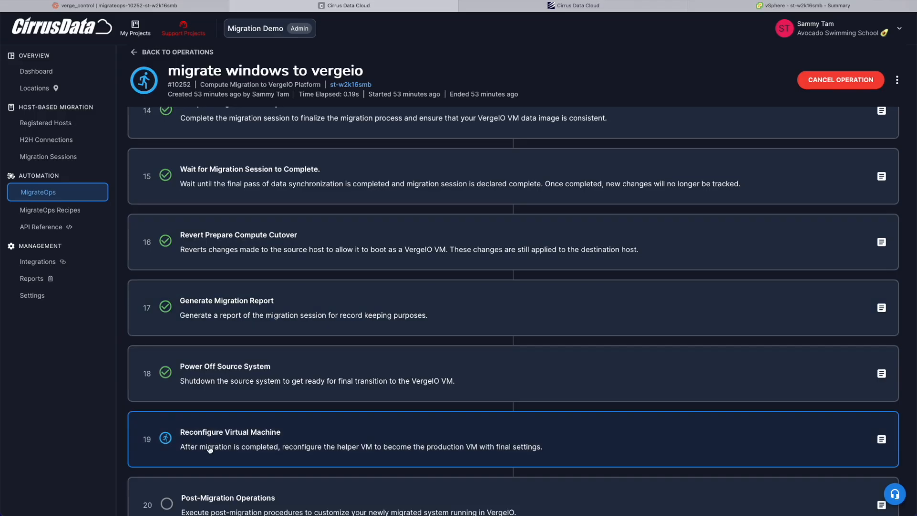
pyautogui.scroll(-3, 213, 448)
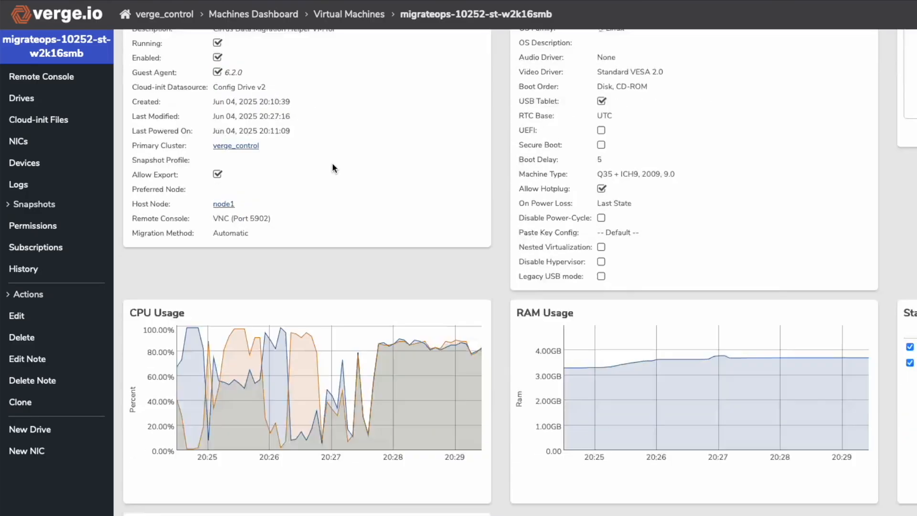
pyautogui.scroll(-10, 333, 167)
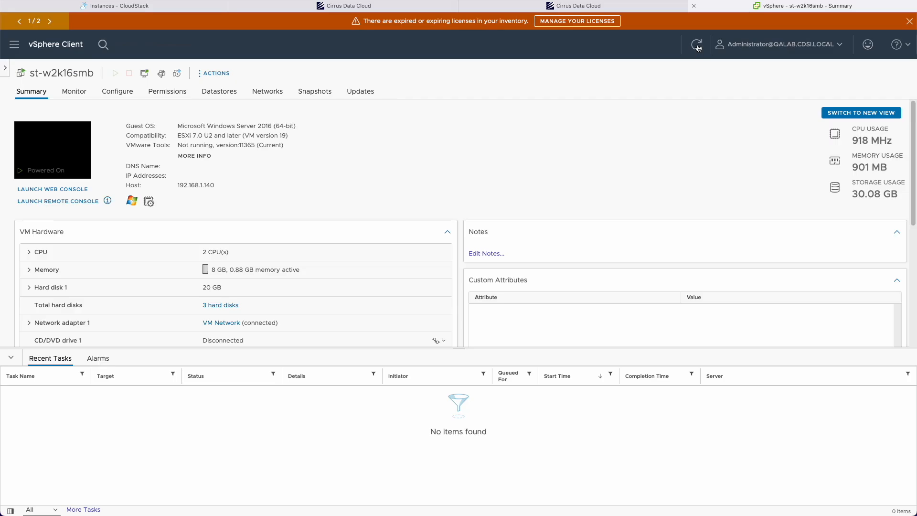
# Step: Refresh the st-w2k16smb summary in vSphere Client to show it Powered Off
pyautogui.click(698, 47)
pyautogui.scroll(5, 46, 151)
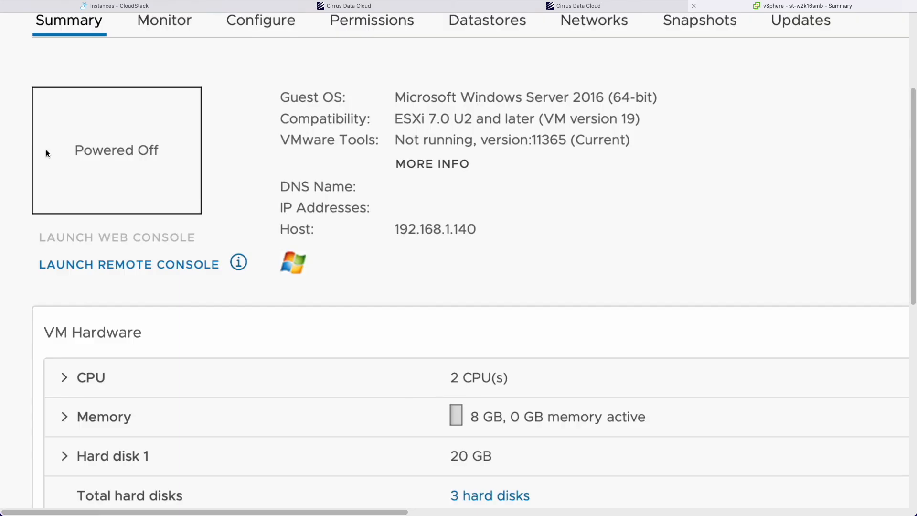
pyautogui.scroll(-5, 114, 161)
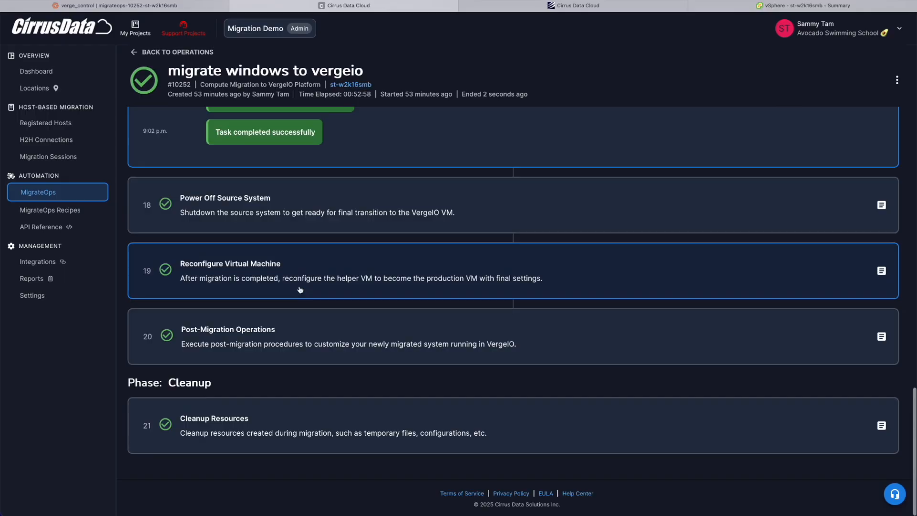
# Step: Review the Reconfigure Virtual Machine log and confirm all steps through Cleanup Resources are complete
pyautogui.click(298, 281)
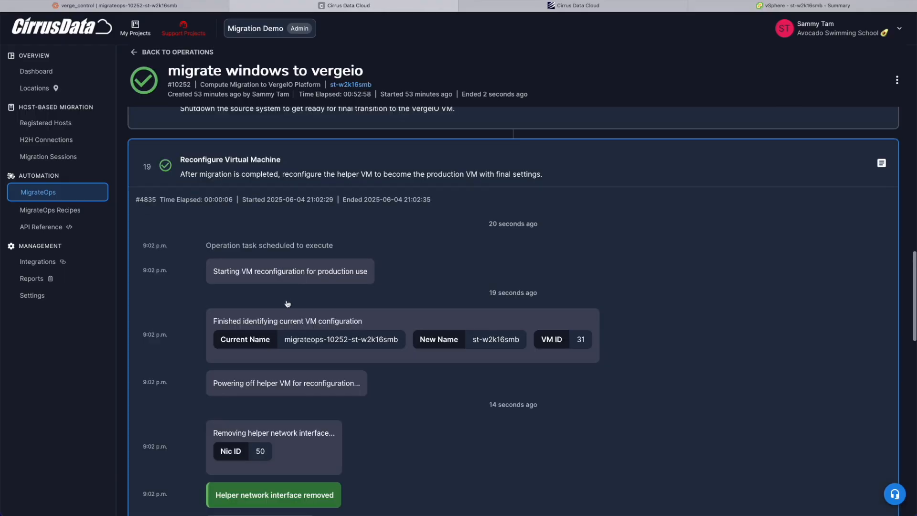
pyautogui.scroll(-5, 293, 380)
pyautogui.scroll(10, 295, 362)
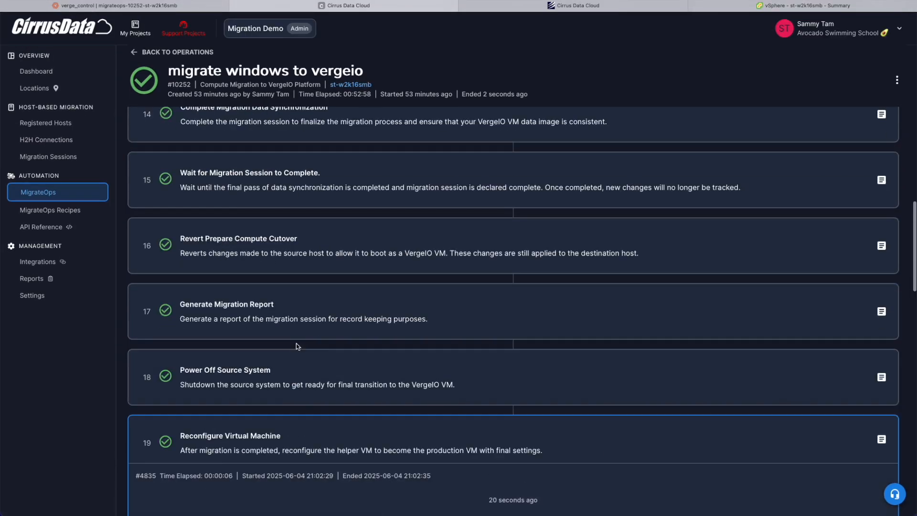
pyautogui.click(272, 452)
pyautogui.scroll(-3, 419, 284)
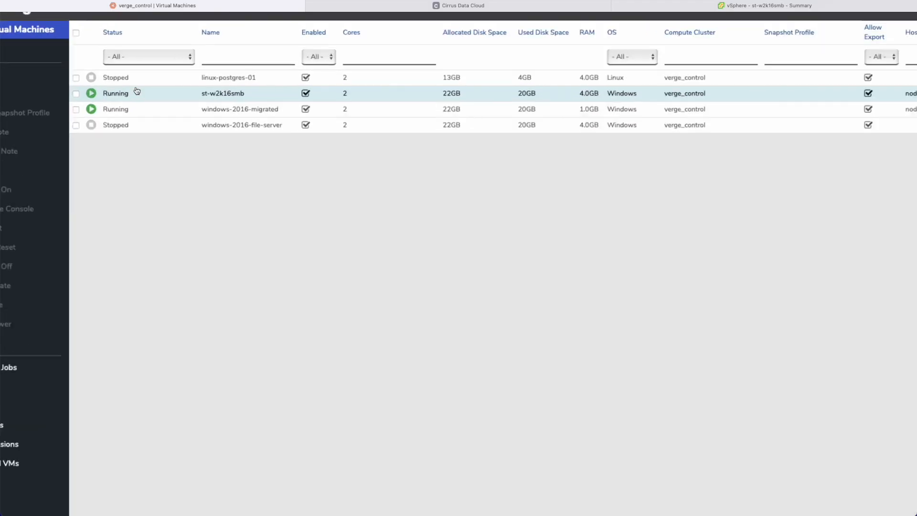
pyautogui.hotkey('ctrl', '+')
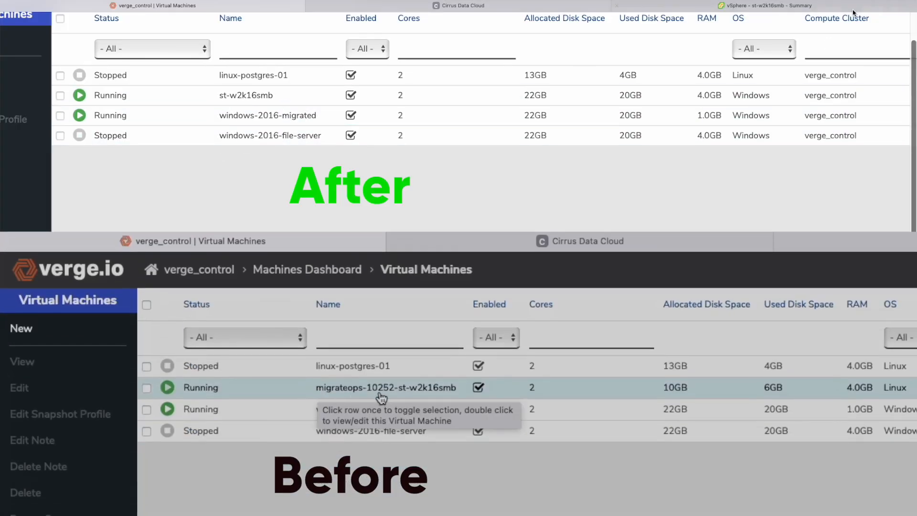
# Step: Confirm the vSphere source is powered off, then open st-w2k16smb's details in VergeIO
pyautogui.click(853, 11)
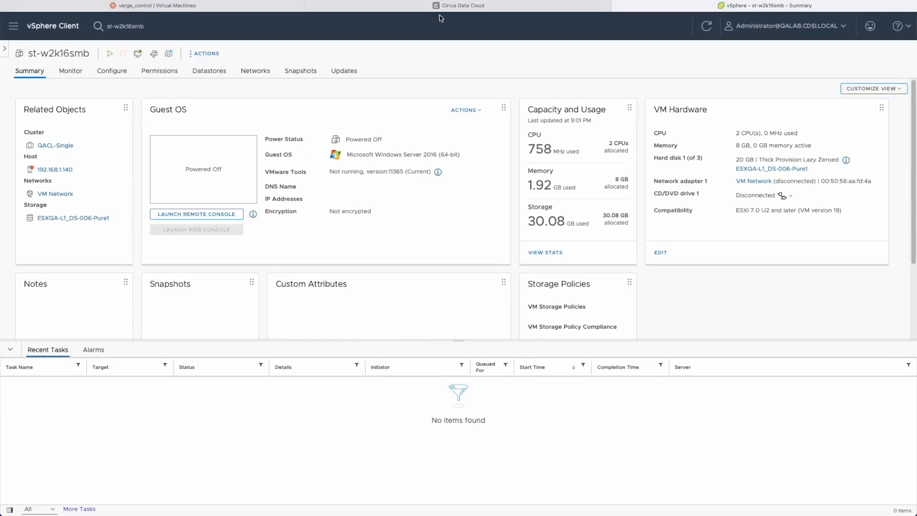
pyautogui.click(204, 10)
pyautogui.click(242, 94)
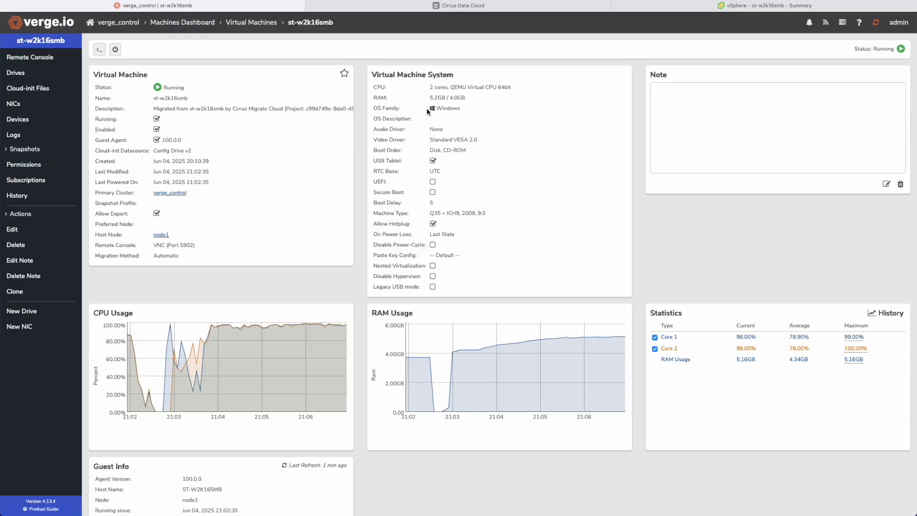
pyautogui.moveTo(371, 74); pyautogui.dragTo(481, 113)
pyautogui.click(481, 113)
# Step: Verify st-w2k16smb's Guest Agent version reads 100.0.0
pyautogui.scroll(5, 377, 99)
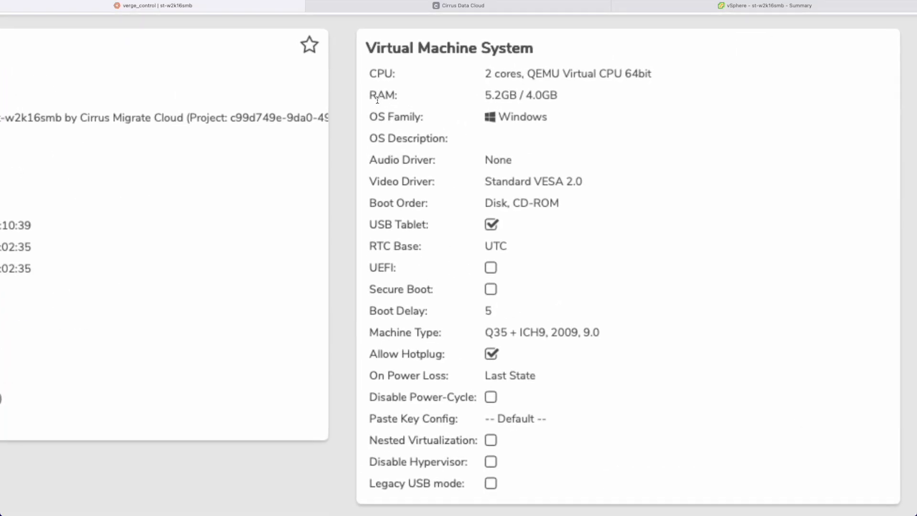
pyautogui.scroll(-5, 377, 100)
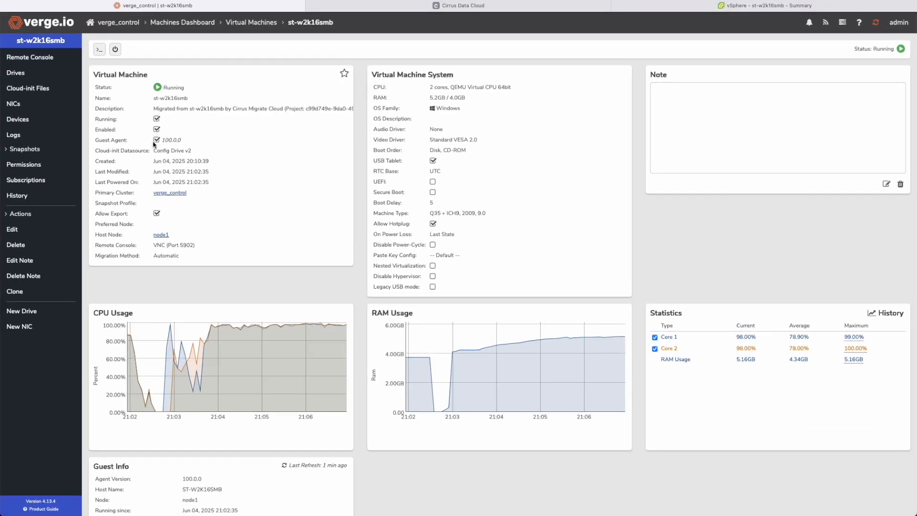
pyautogui.scroll(10, 119, 137)
pyautogui.moveTo(56, 160); pyautogui.dragTo(304, 156)
pyautogui.click(305, 156)
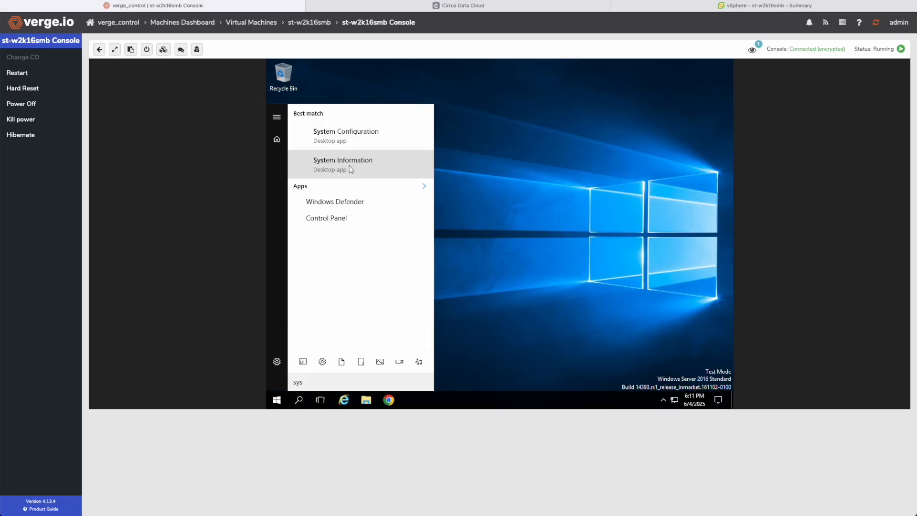
# Step: Confirm System Manufacturer reads VergeIO and check the C: partition in Disk Management
pyautogui.click(346, 165)
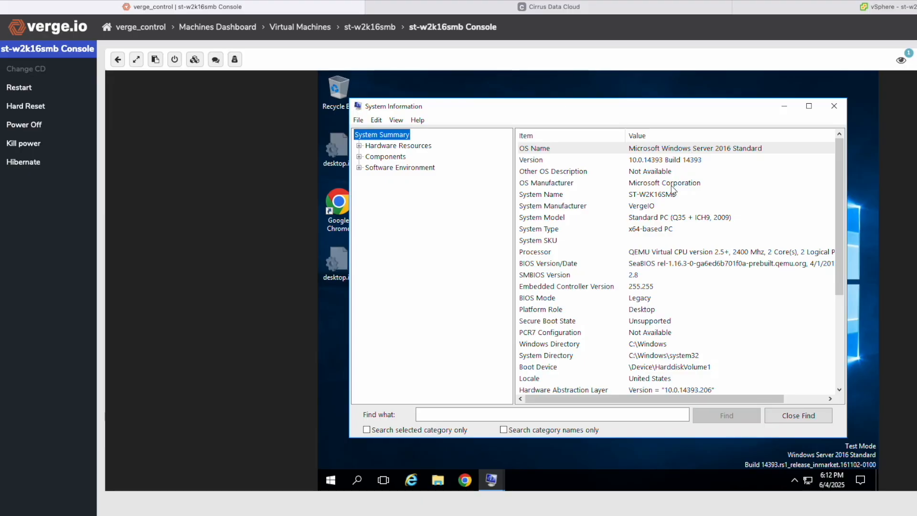
pyautogui.click(621, 207)
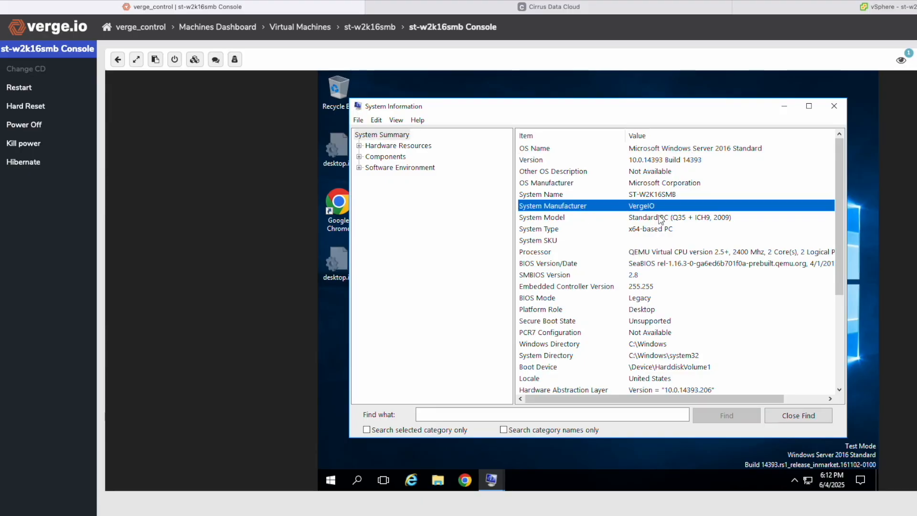
pyautogui.moveTo(839, 277); pyautogui.dragTo(848, 367)
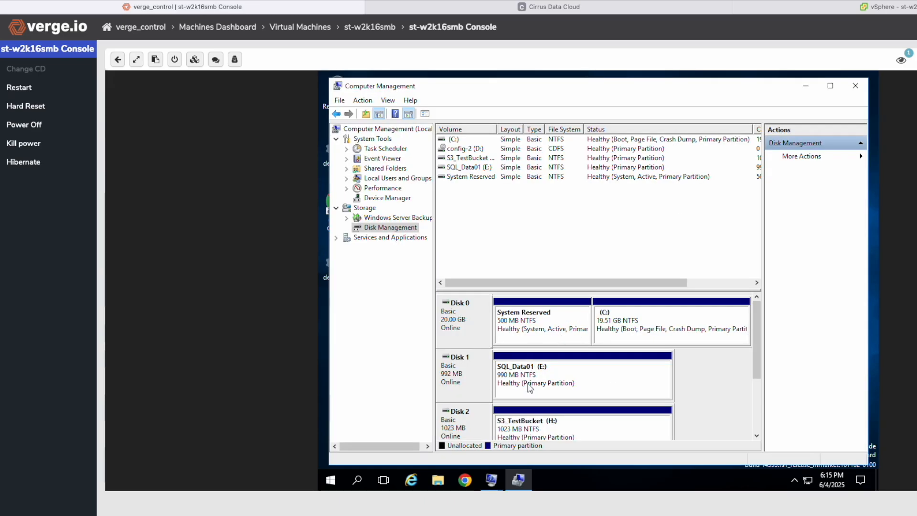
pyautogui.rightClick(690, 319)
pyautogui.click(705, 322)
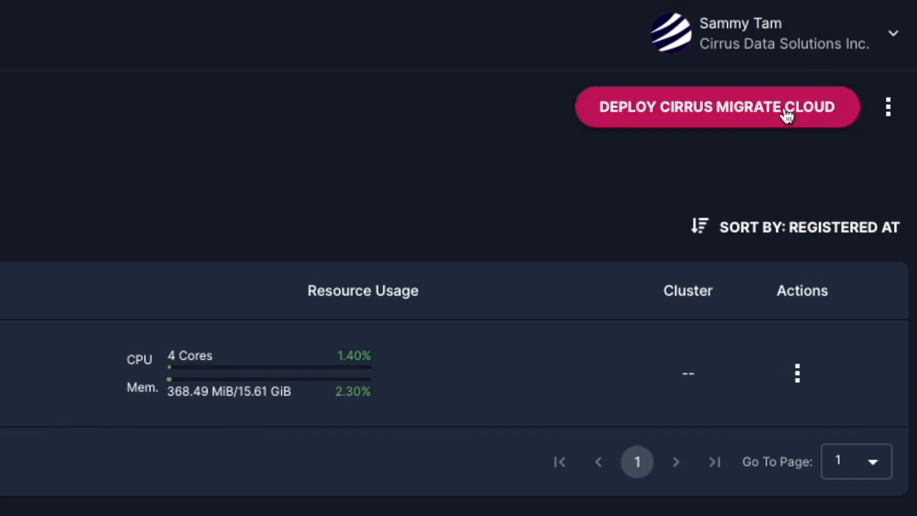
# Step: Copy the Windows install command for Cirrus Migrate Cloud and note the test-vergeio integration
pyautogui.click(785, 113)
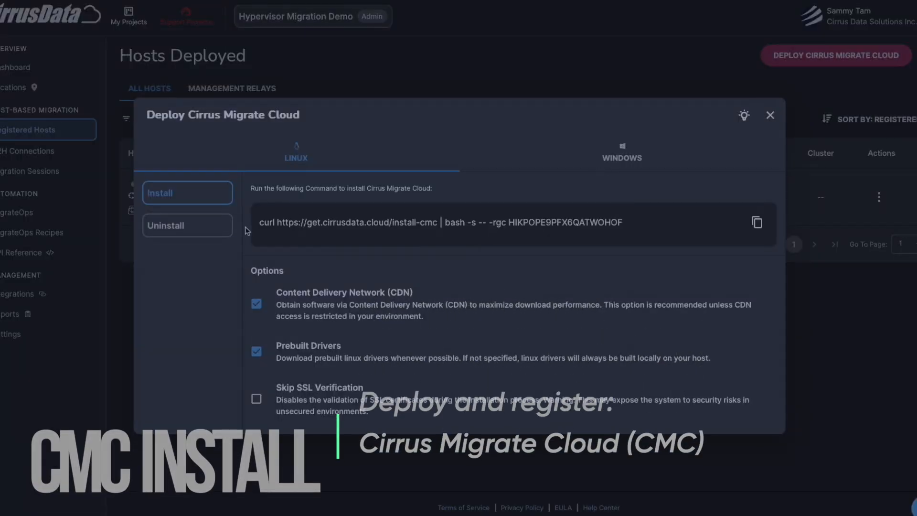
pyautogui.click(622, 154)
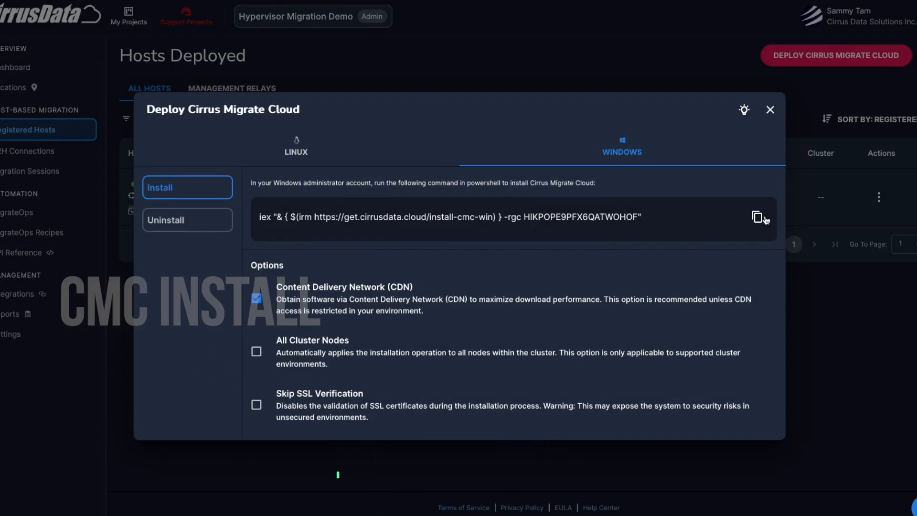
pyautogui.click(760, 218)
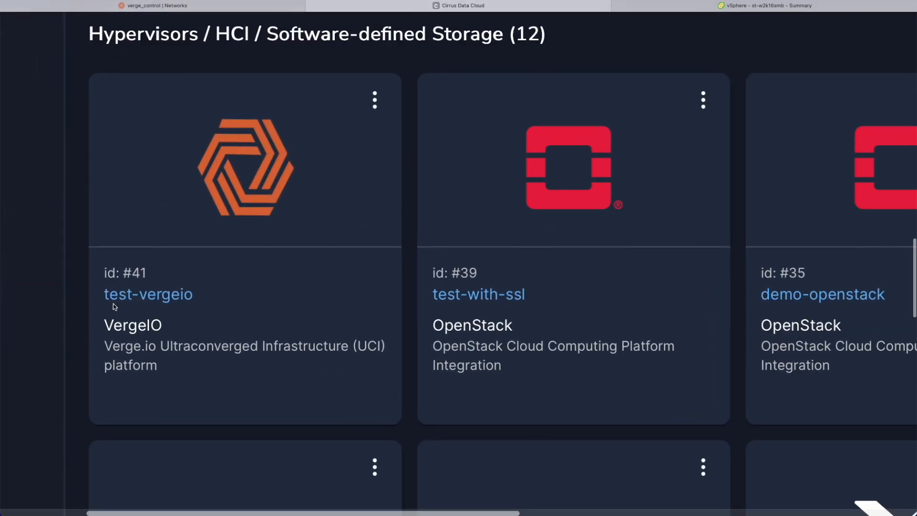
pyautogui.moveTo(200, 302); pyautogui.dragTo(112, 297)
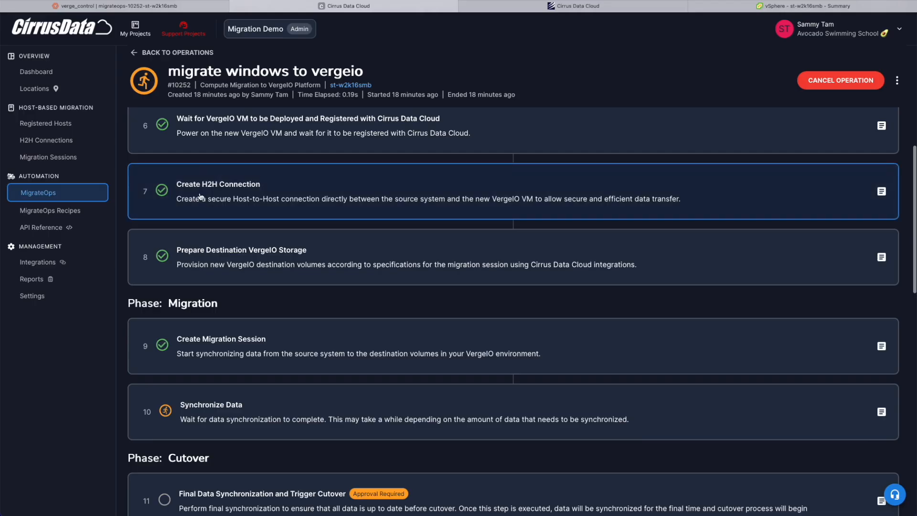
# Step: Expand the Create H2H Connection log and upload the YAML configuration file
pyautogui.click(262, 195)
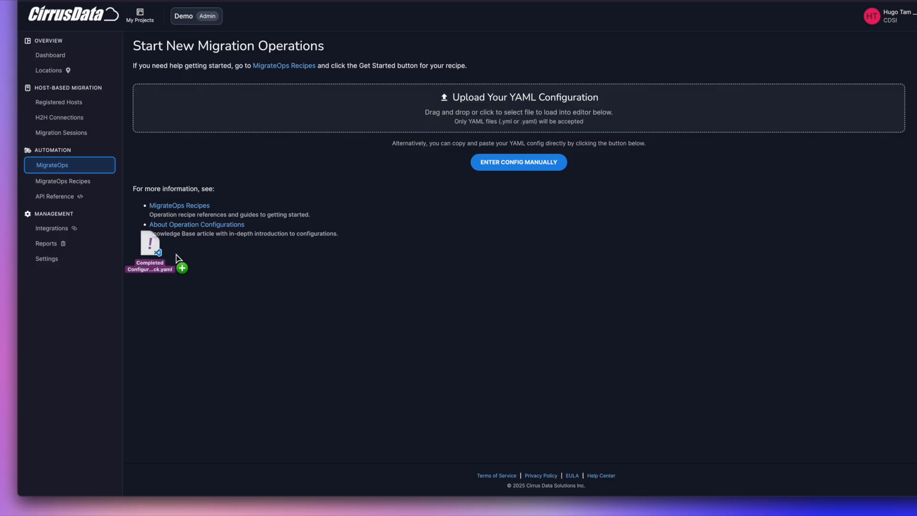
pyautogui.moveTo(165, 253); pyautogui.dragTo(400, 114)
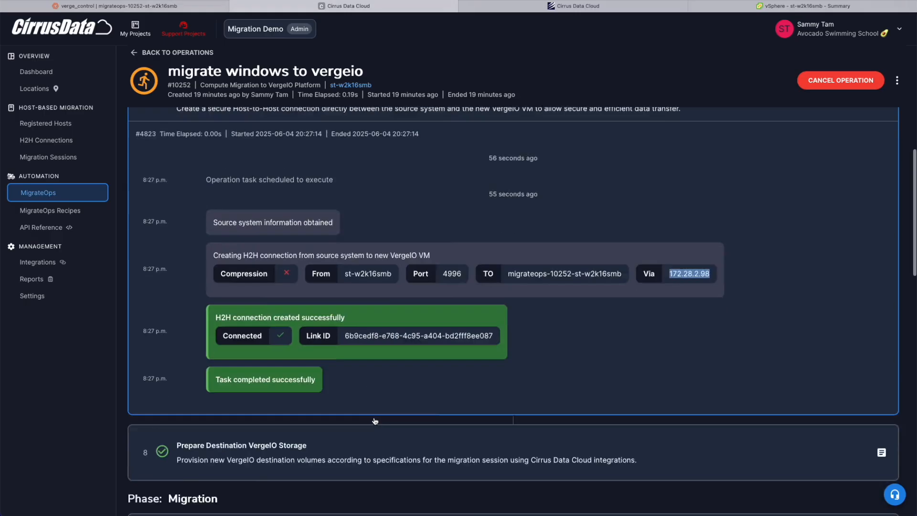
pyautogui.scroll(-2, 299, 394)
# Step: Expand the Prepare Destination VergeIO Storage and Prepare Compute Cutover logs
pyautogui.click(299, 389)
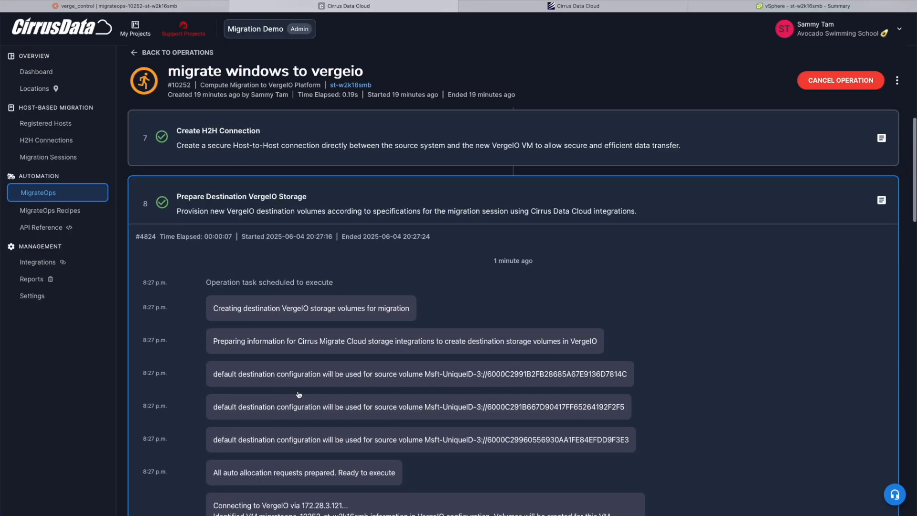
pyautogui.scroll(-5, 299, 394)
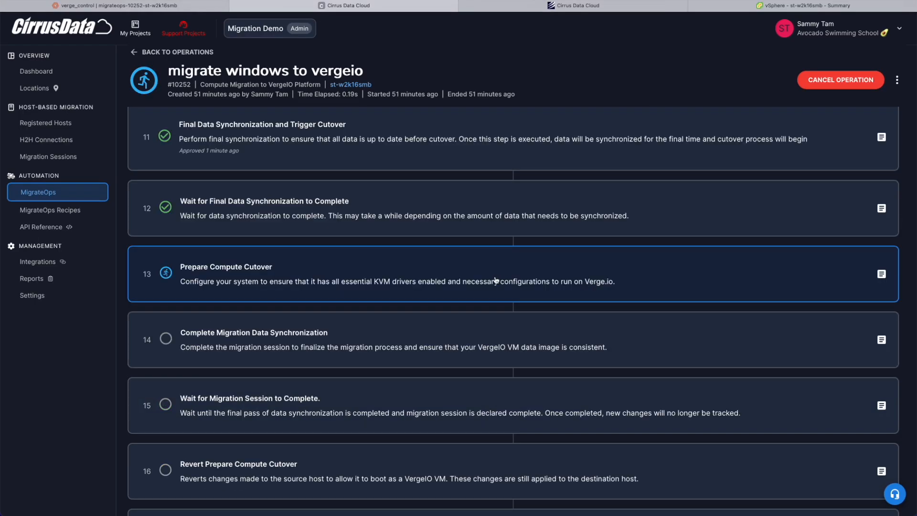
pyautogui.click(496, 281)
pyautogui.scroll(-2, 482, 294)
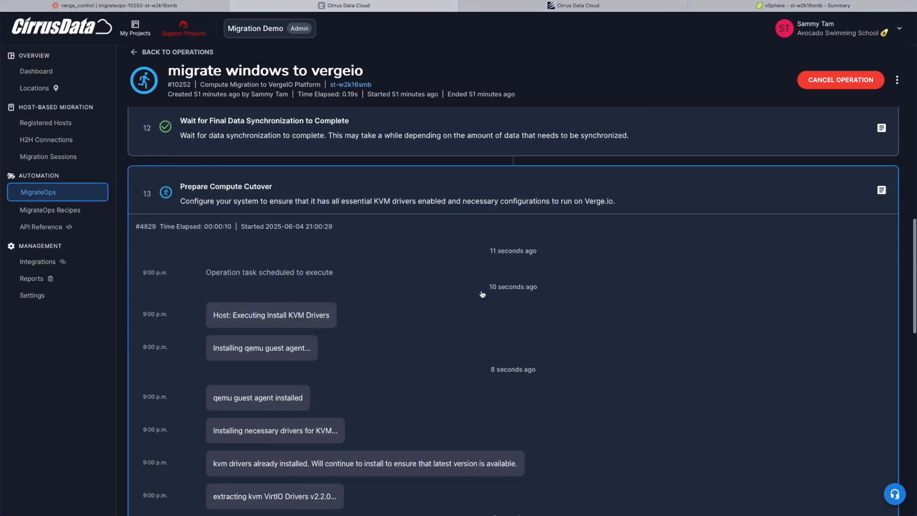
pyautogui.scroll(-1, 482, 294)
# Step: Expand the ip_config section in the MigrateOps recipe reference
pyautogui.scroll(-1, 284, 350)
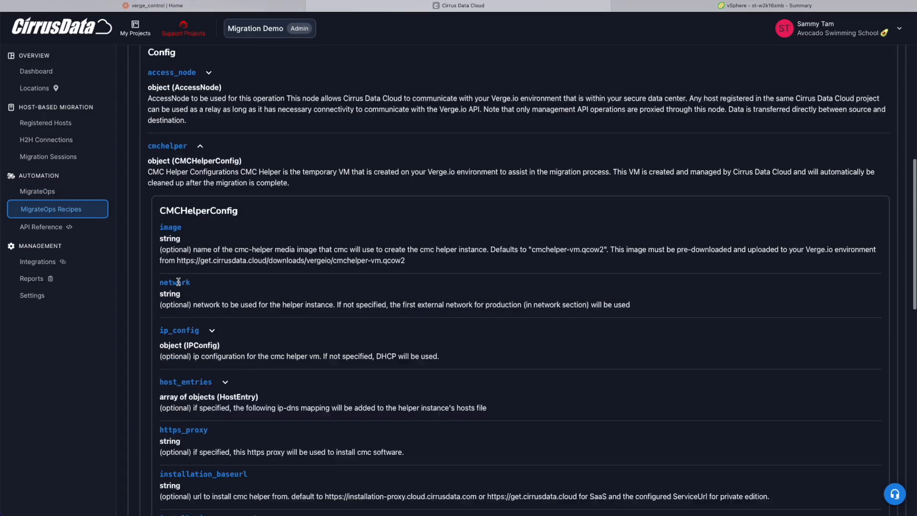
pyautogui.scroll(-1, 186, 287)
pyautogui.click(182, 283)
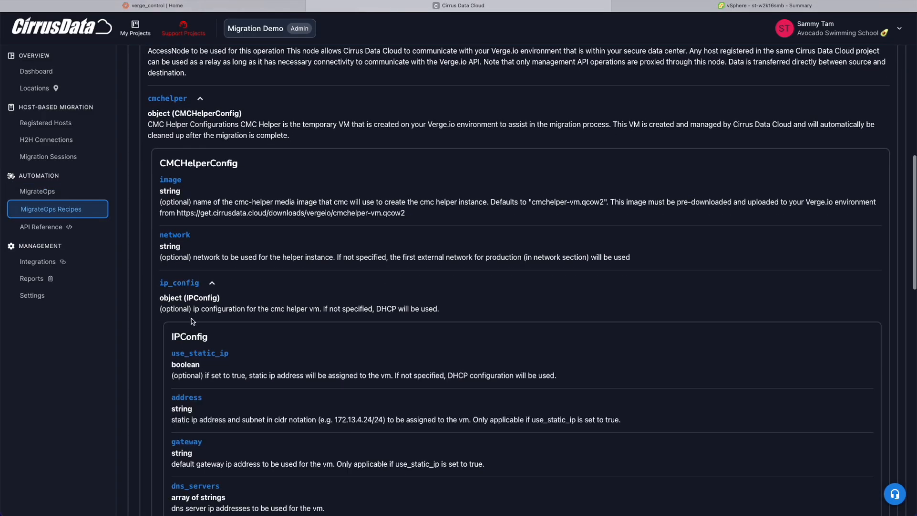
# Step: Check the Verge.io VM summary showing Guest Agent version 100.0.0
pyautogui.scroll(-3, 191, 321)
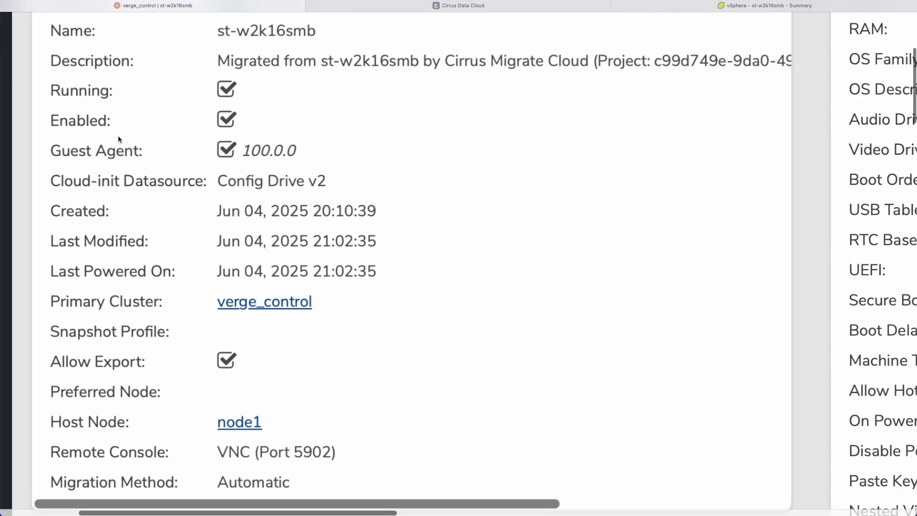
pyautogui.moveTo(54, 154); pyautogui.dragTo(293, 152)
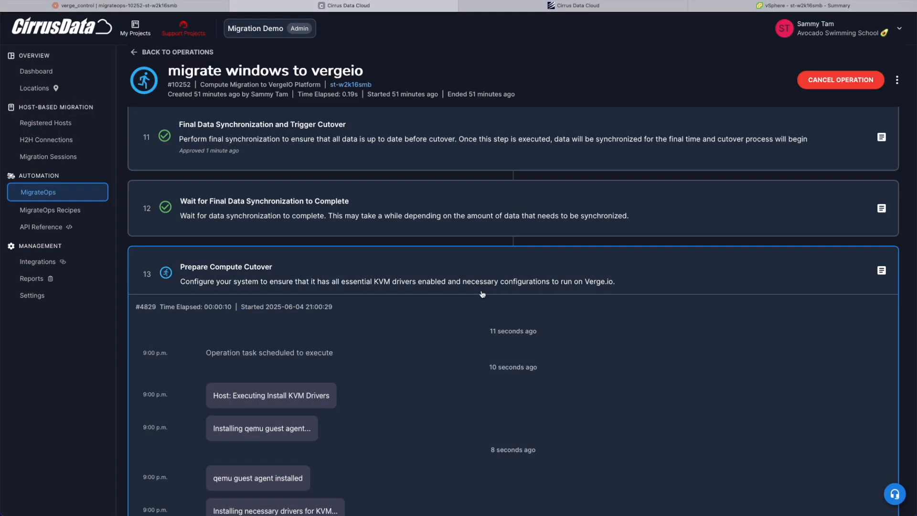
pyautogui.scroll(-3, 483, 293)
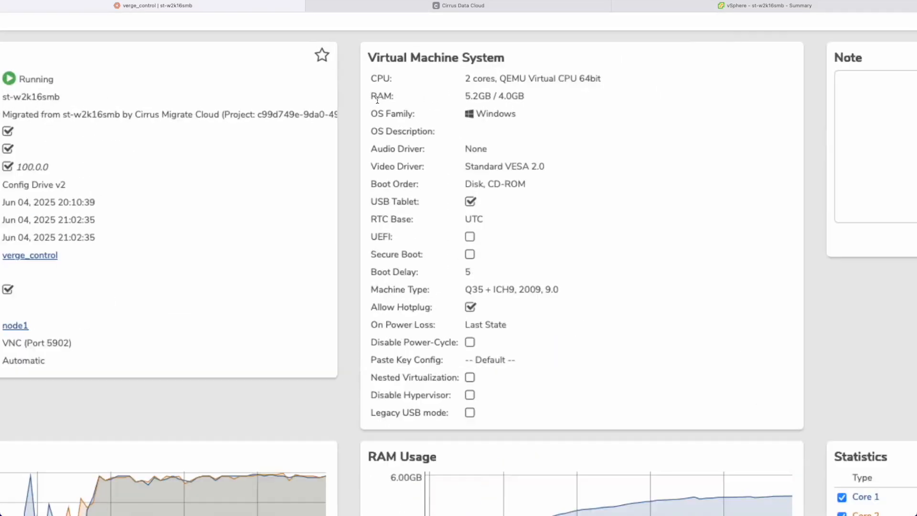
pyautogui.scroll(-1, 377, 100)
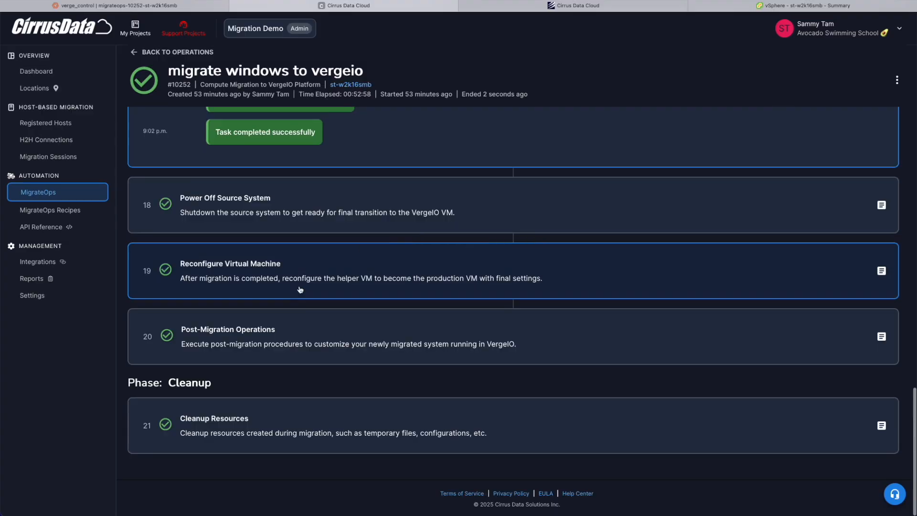
# Step: Expand step 19 Reconfigure Virtual Machine and read the helper VM rename and NIC removal
pyautogui.click(302, 280)
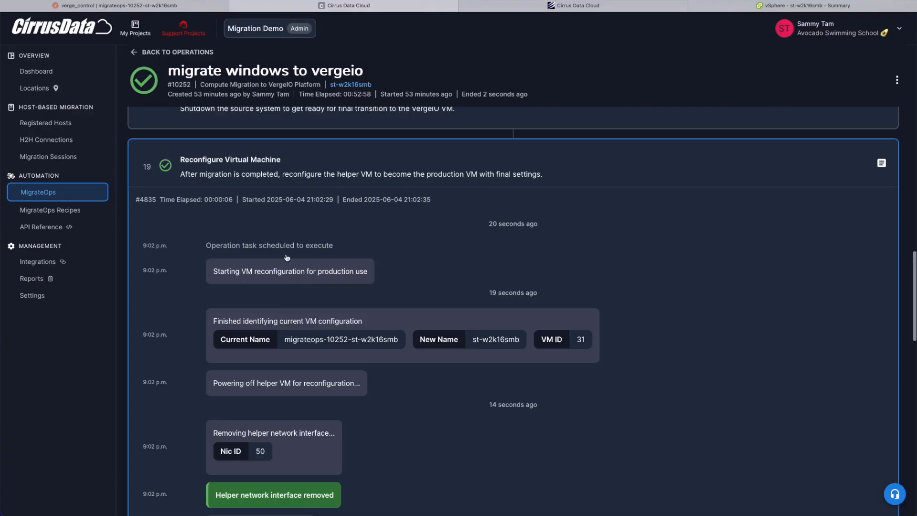
pyautogui.scroll(-4, 294, 380)
pyautogui.scroll(-12, 294, 381)
pyautogui.scroll(18, 294, 381)
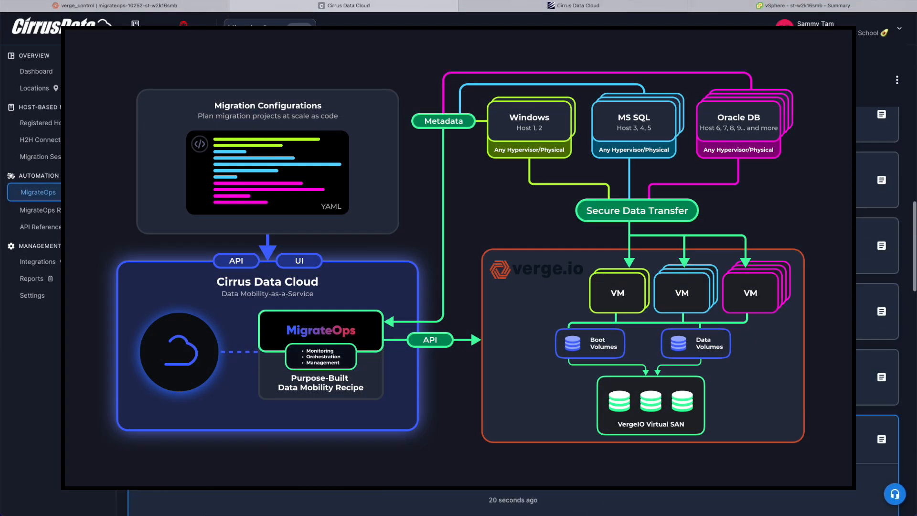